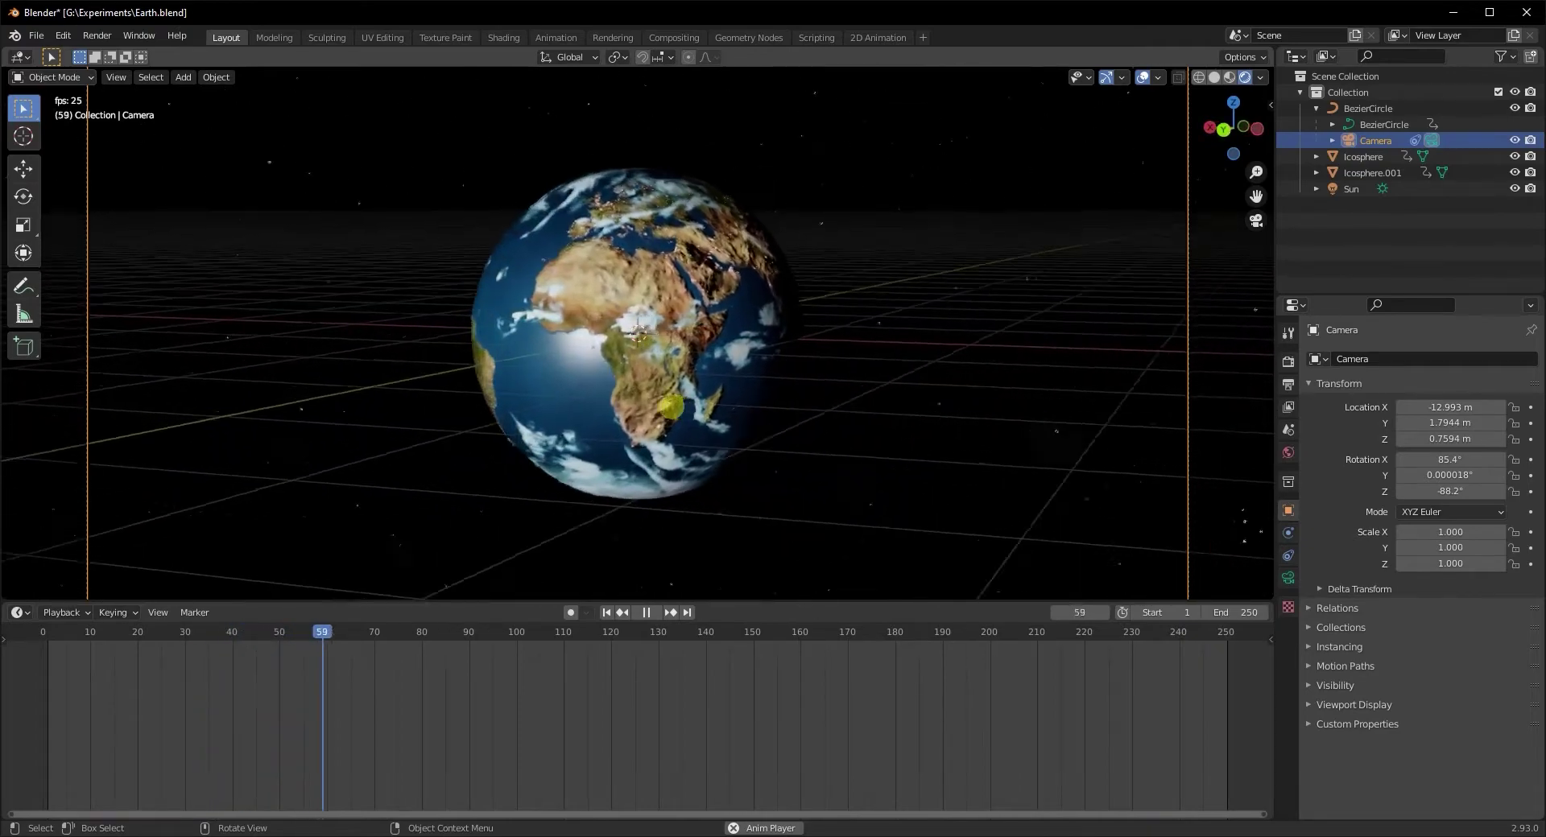
Stop the Earth animation playback and view the scene from outside the camera
scroll(649, 331, "down", 2)
key("space")
middle_click_drag(647, 331, 631, 328)
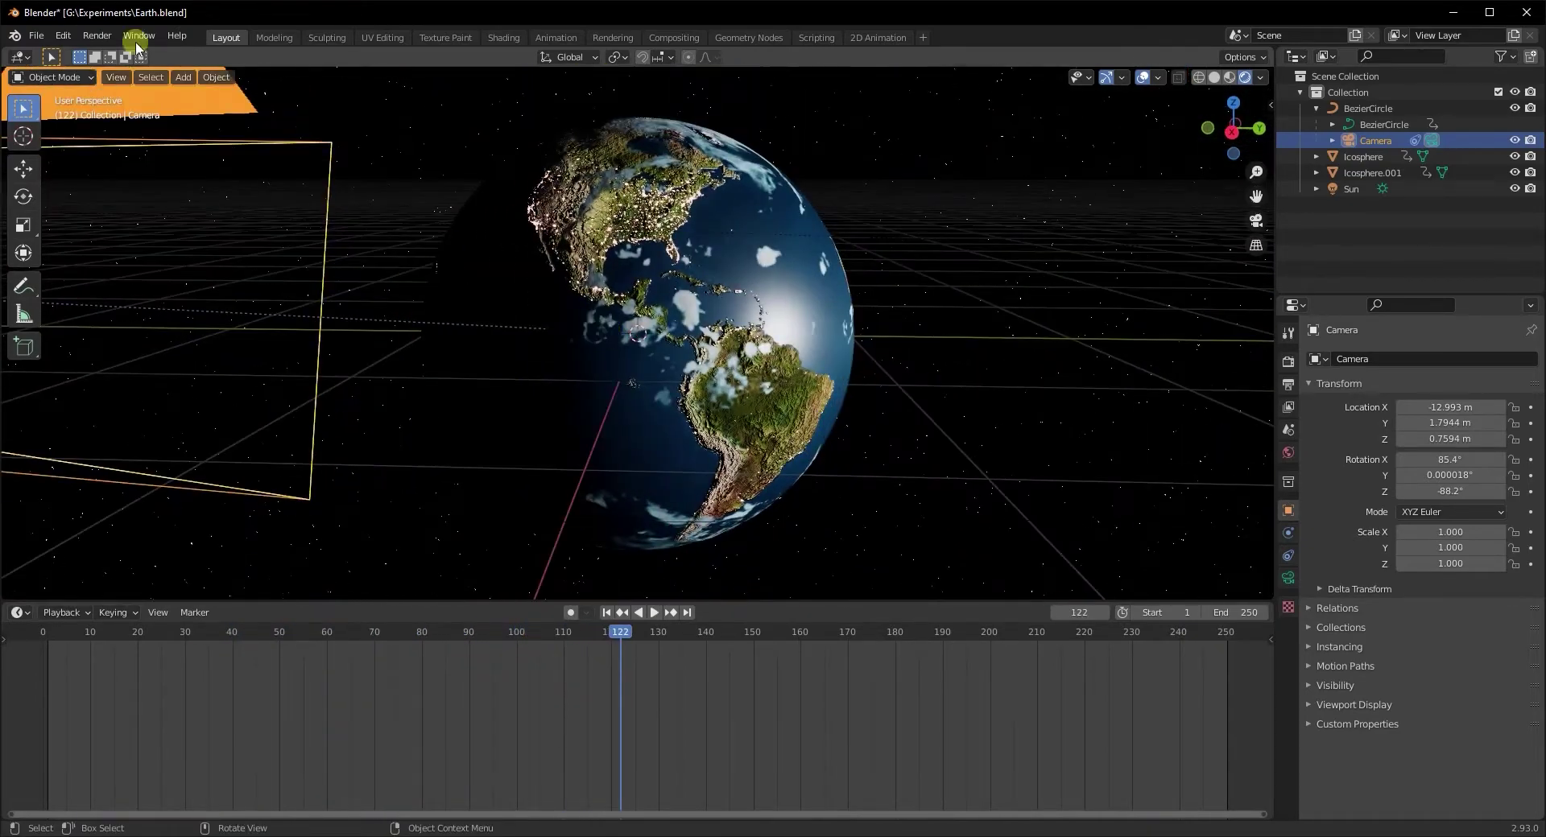
Start a new default scene, discarding the unsaved changes to Earth.blend
left_click(36, 35)
mouse_move(57, 53)
left_click(204, 62)
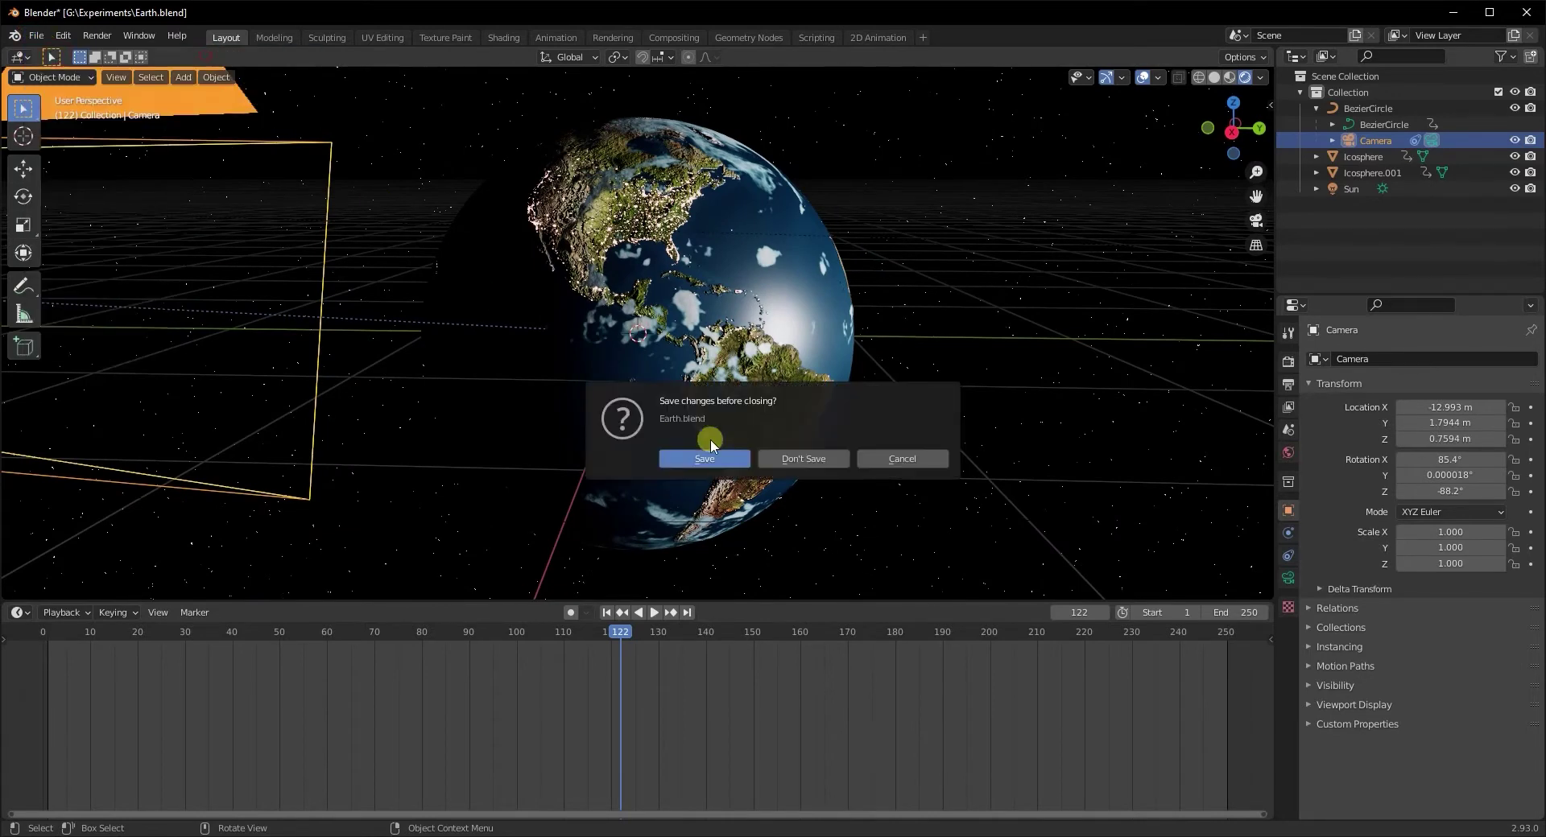
left_click(800, 455)
scroll(398, 339, "down", 3)
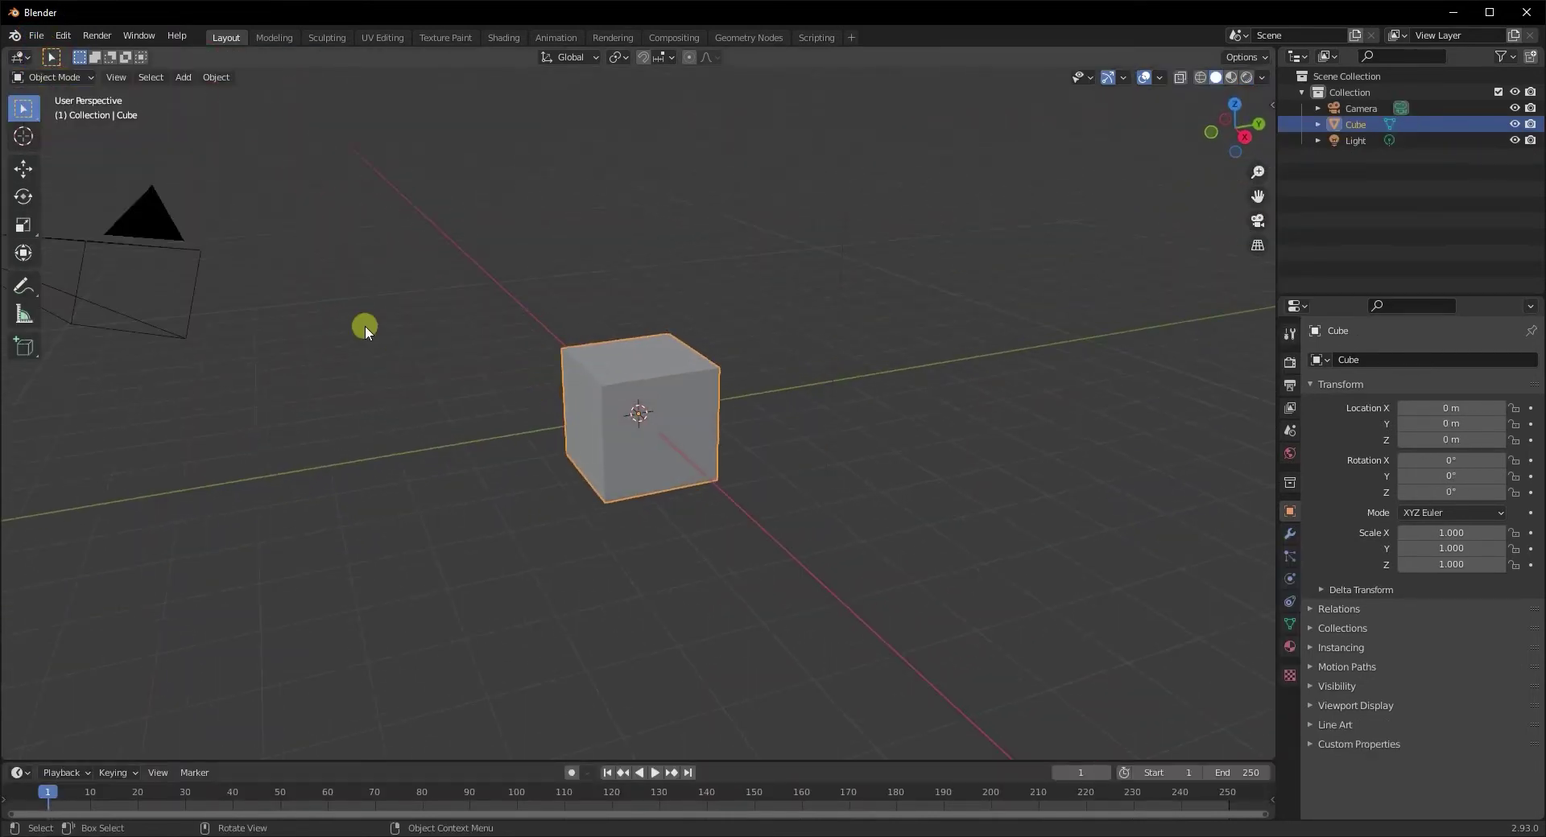
Delete the default camera and light, leaving only the cube in the scene
left_click_drag(320, 269, 522, 451)
key("Delete")
left_click_drag(660, 244, 782, 326)
key("Delete")
middle_click_drag(749, 390, 567, 433)
scroll(615, 442, "up", 4)
left_click(621, 421)
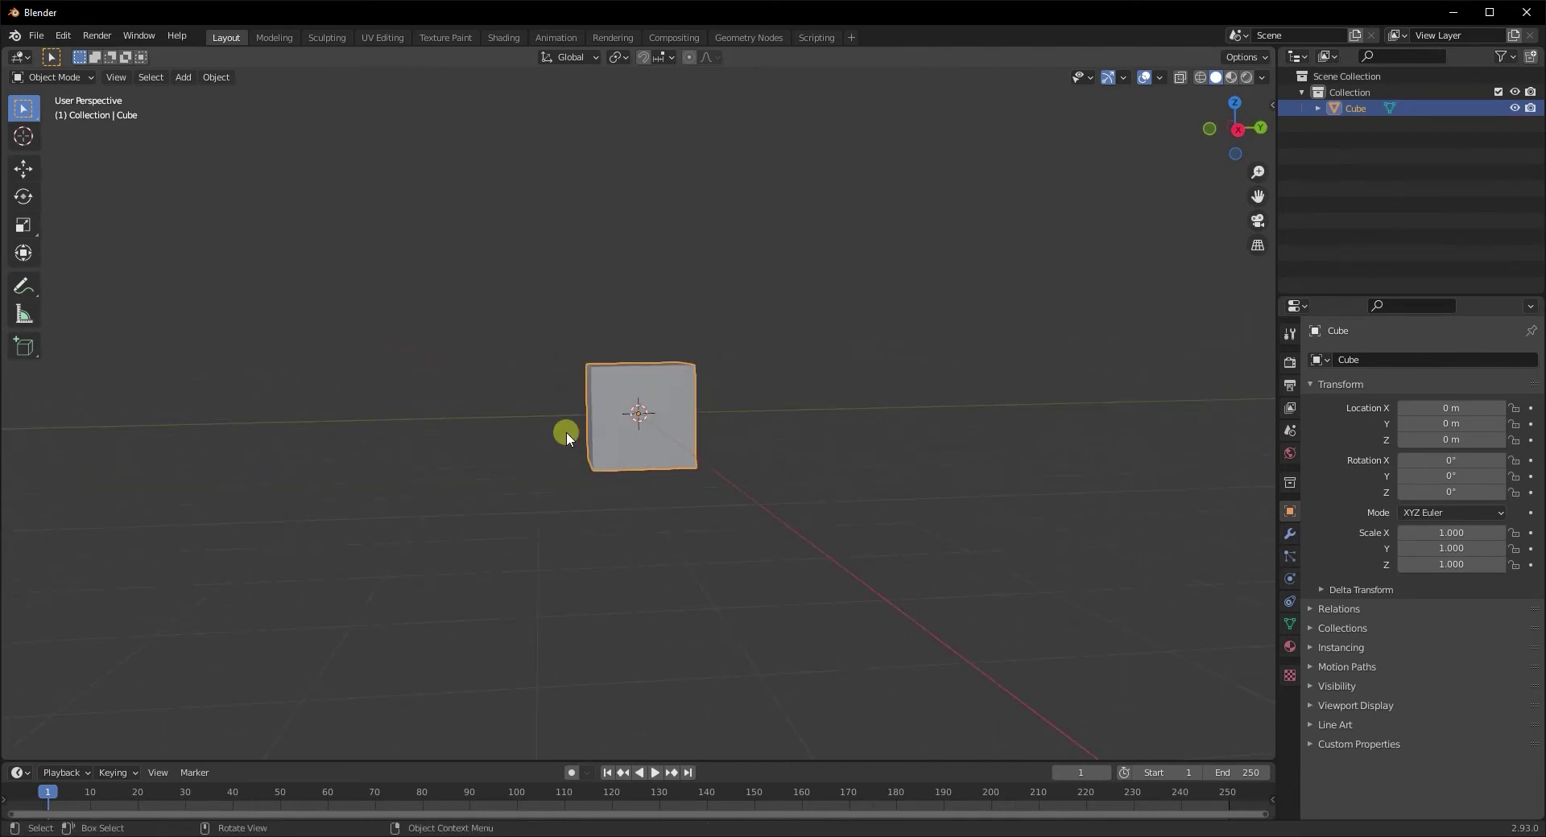
Add a camera to the scene and align it to the current viewpoint facing the cube
key("shift+a")
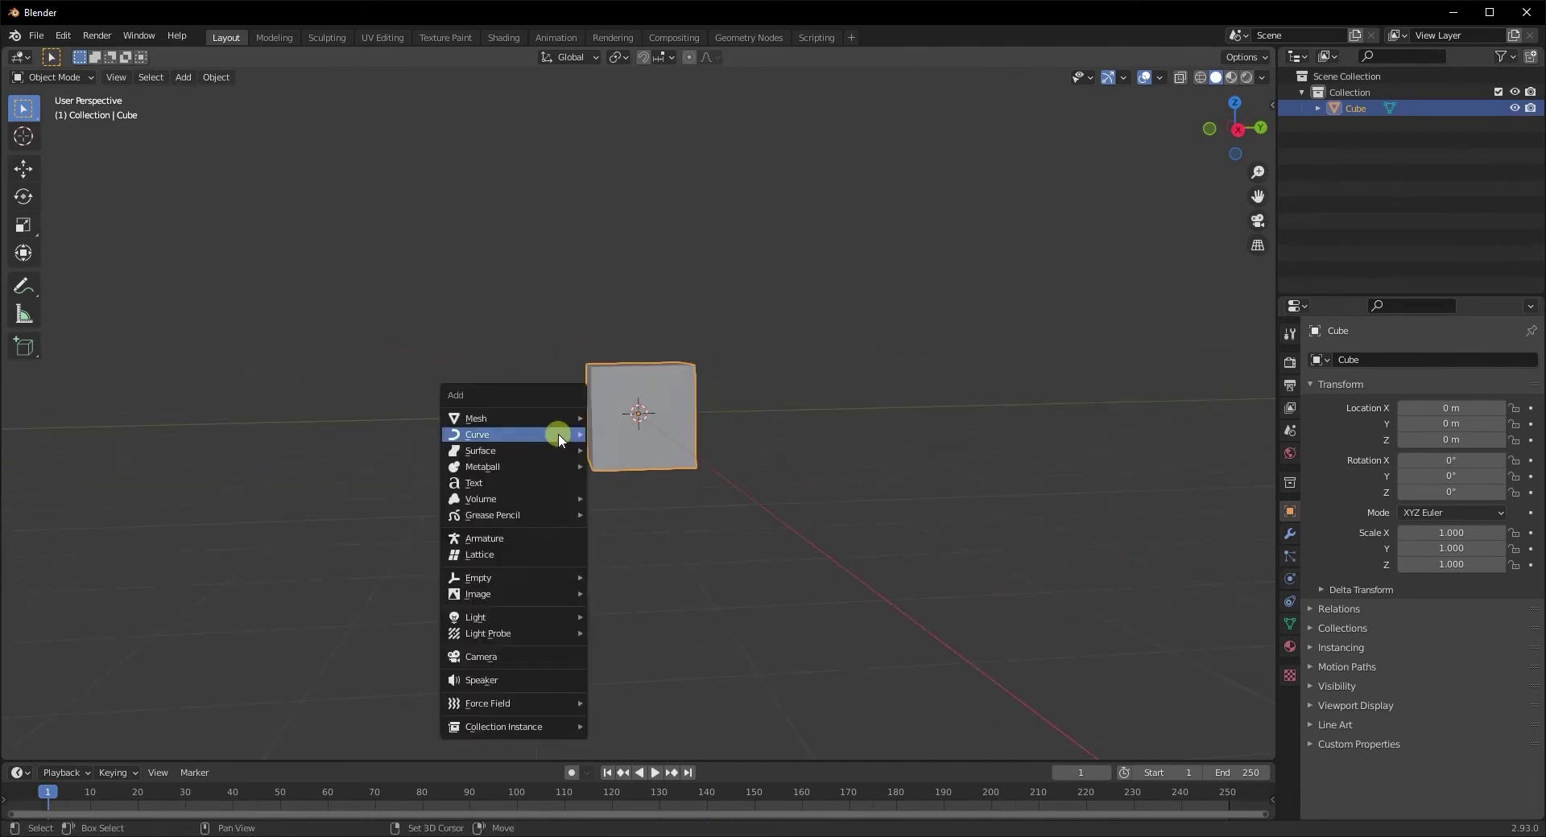
left_click(493, 658)
middle_click_drag(504, 615, 616, 523)
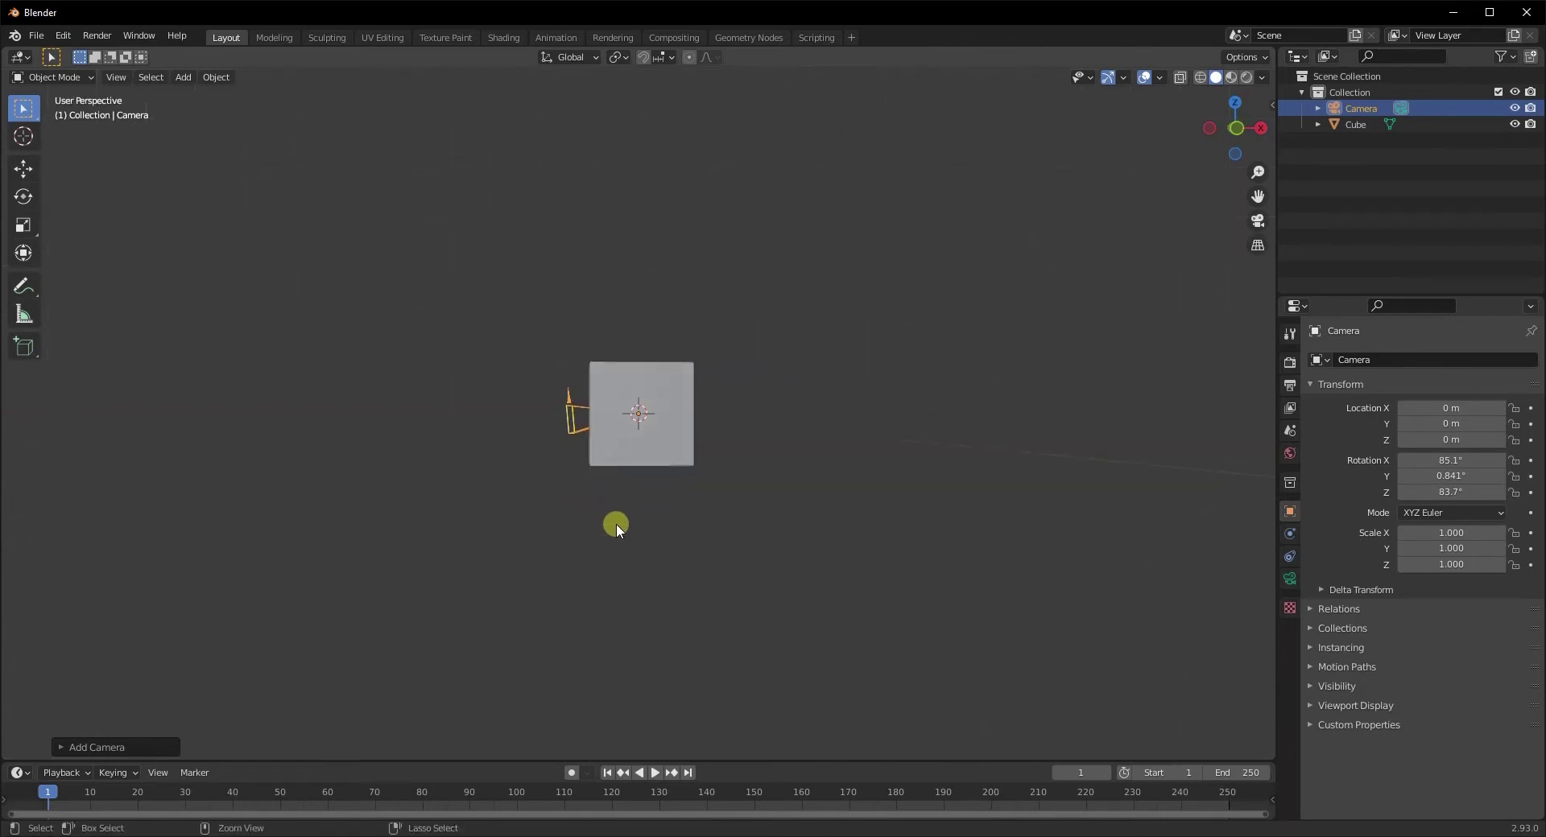
key("ctrl+alt+KP_0")
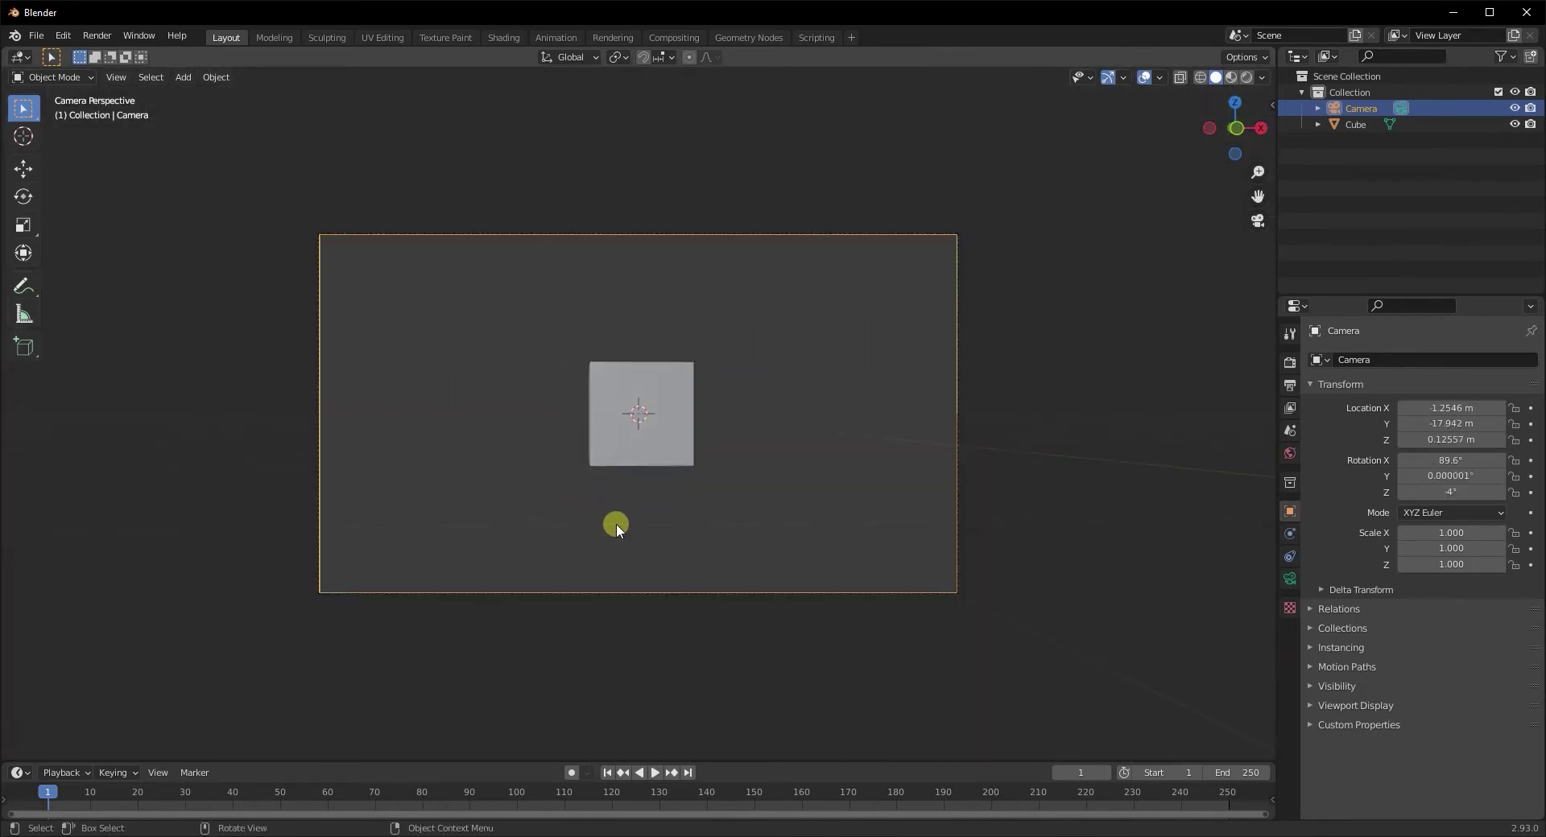
Realign the camera to the front orthographic view so it faces the cube straight on
mouse_move(562, 451)
middle_mouse_down()
mouse_move(539, 447)
mouse_move(563, 463)
middle_mouse_up()
scroll(573, 456, "down", 4)
scroll(540, 446, "up", 3)
scroll(540, 447, "up", 1)
key("KP_1")
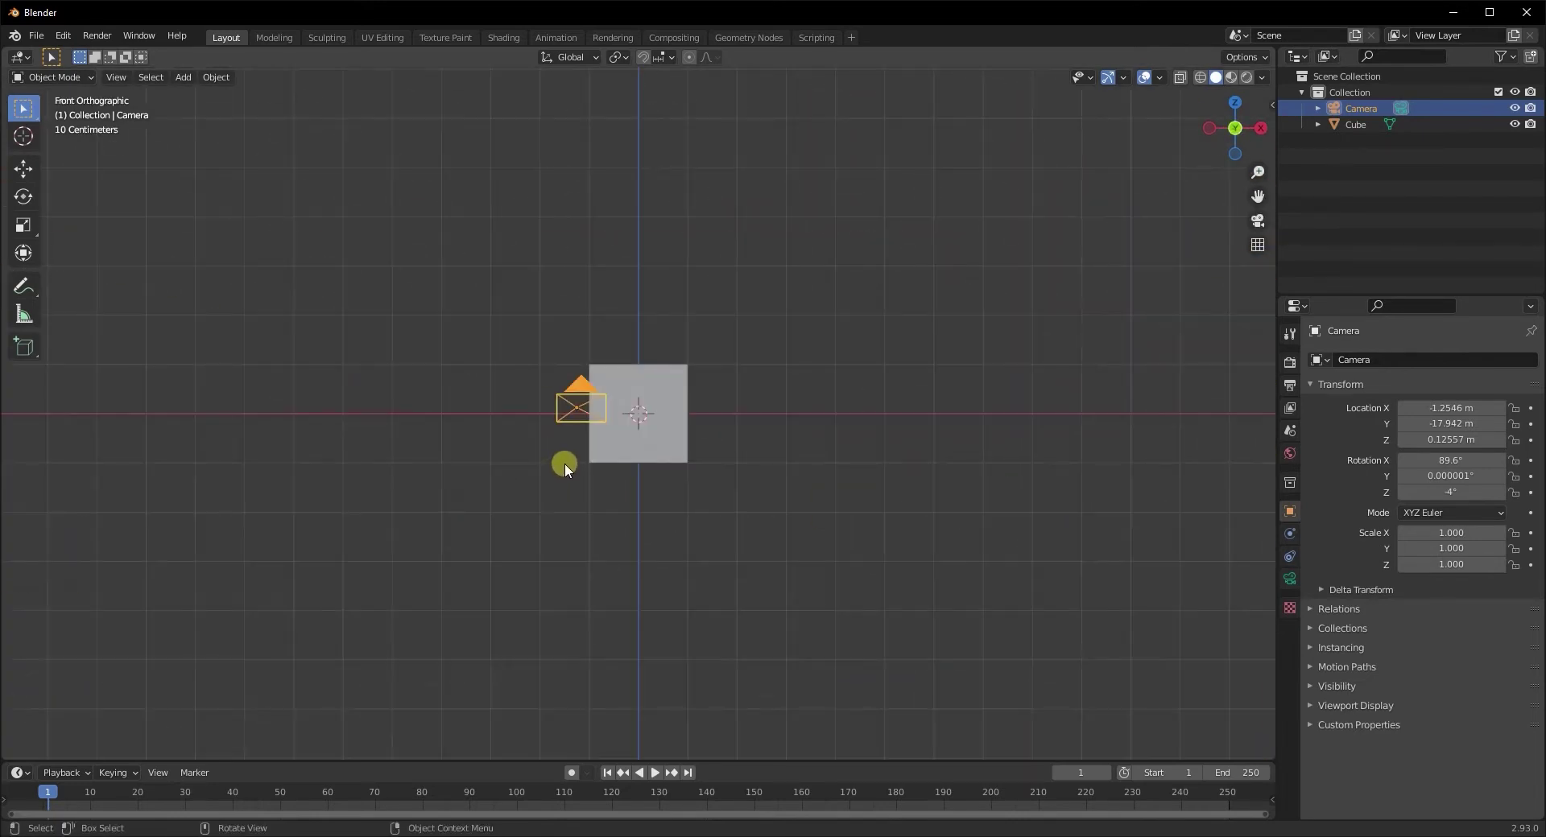
scroll(562, 462, "up", 4)
scroll(552, 455, "down", 3)
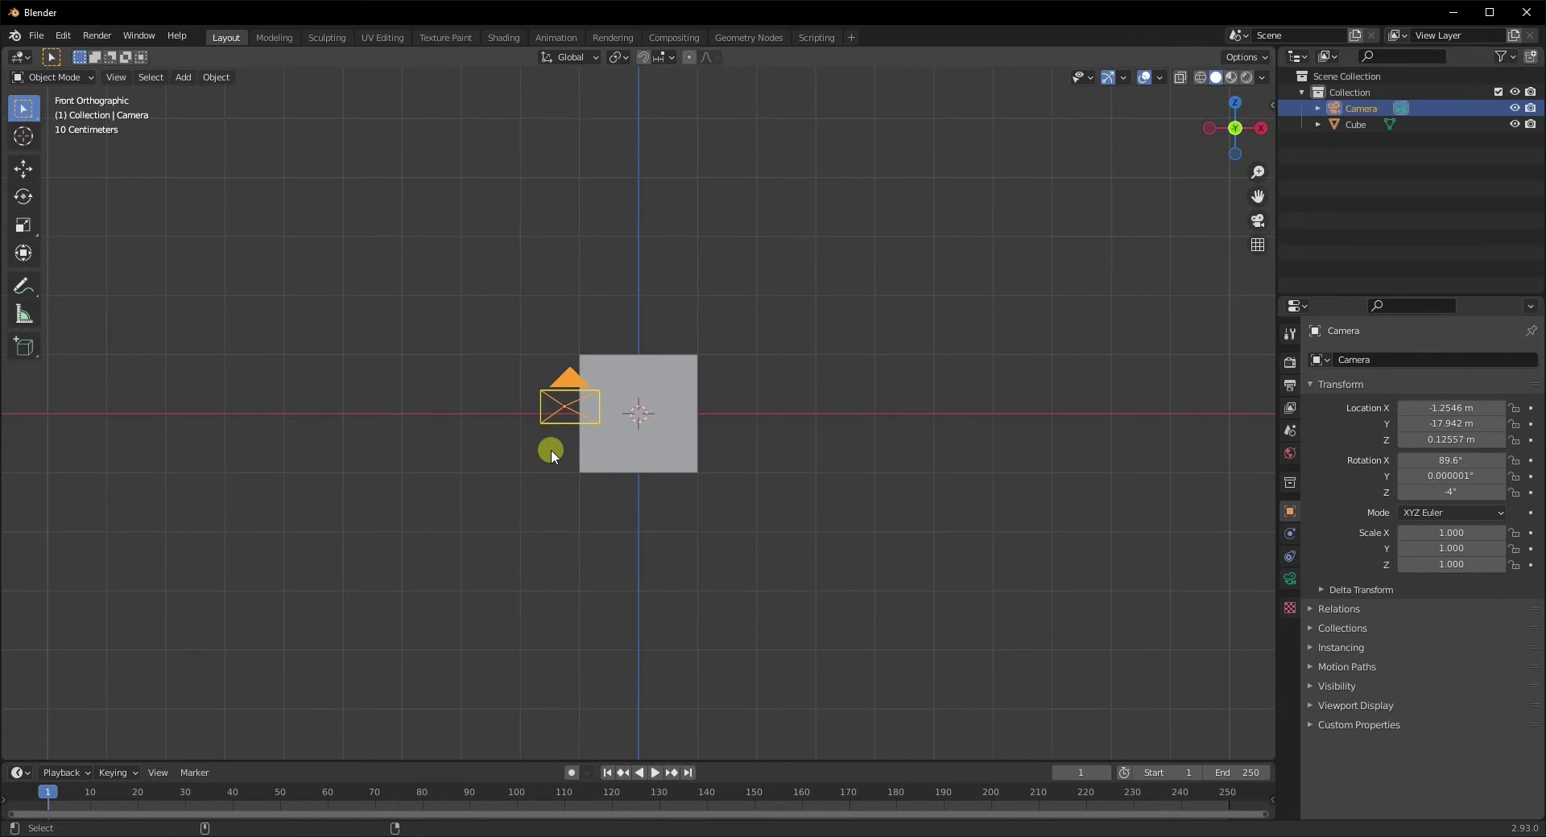
key("ctrl+alt+KP_0")
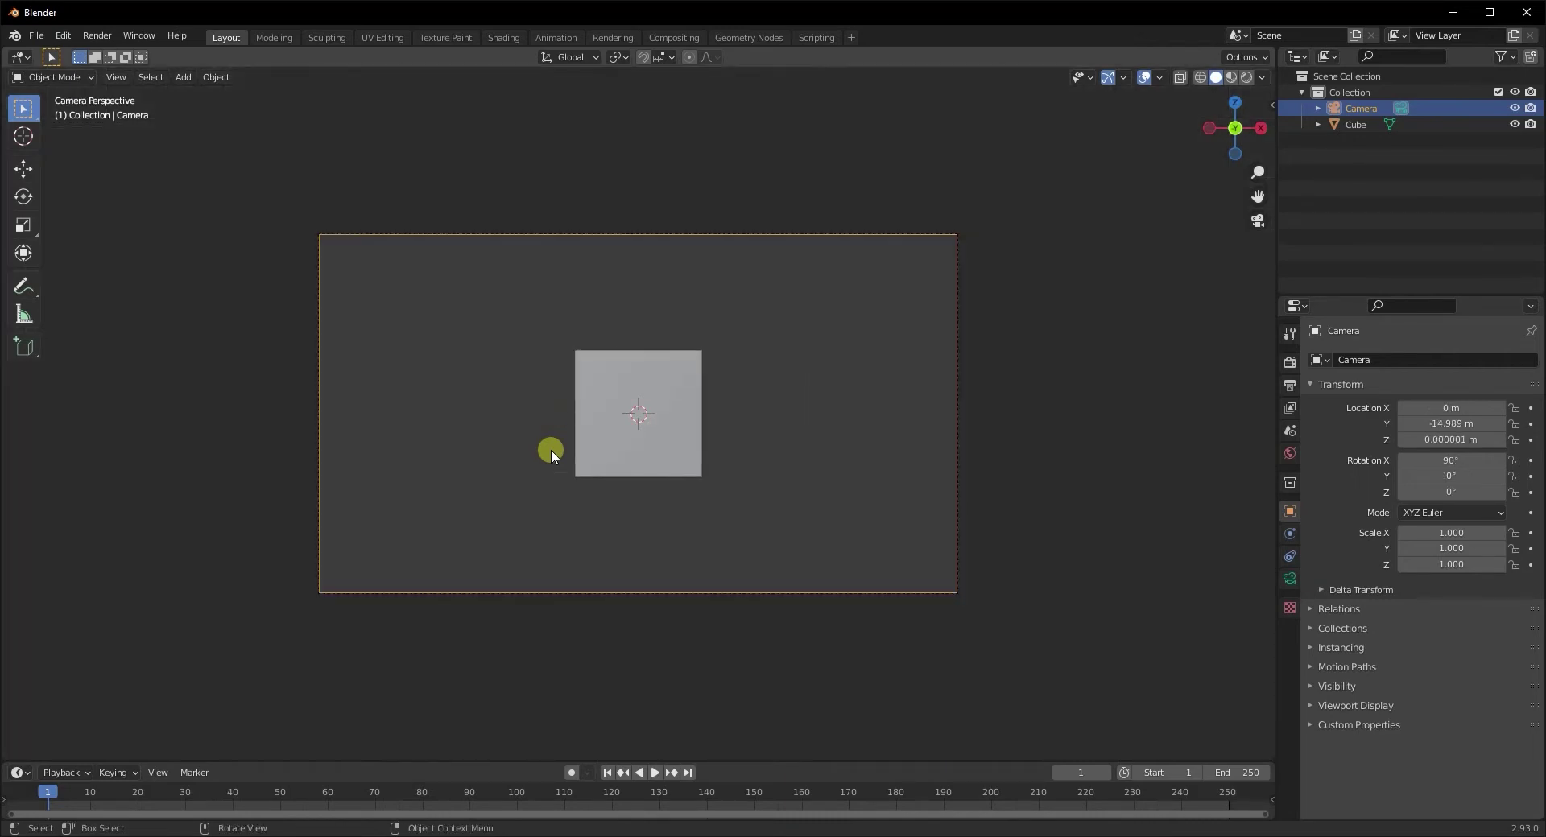
scroll(551, 449, "down", 1)
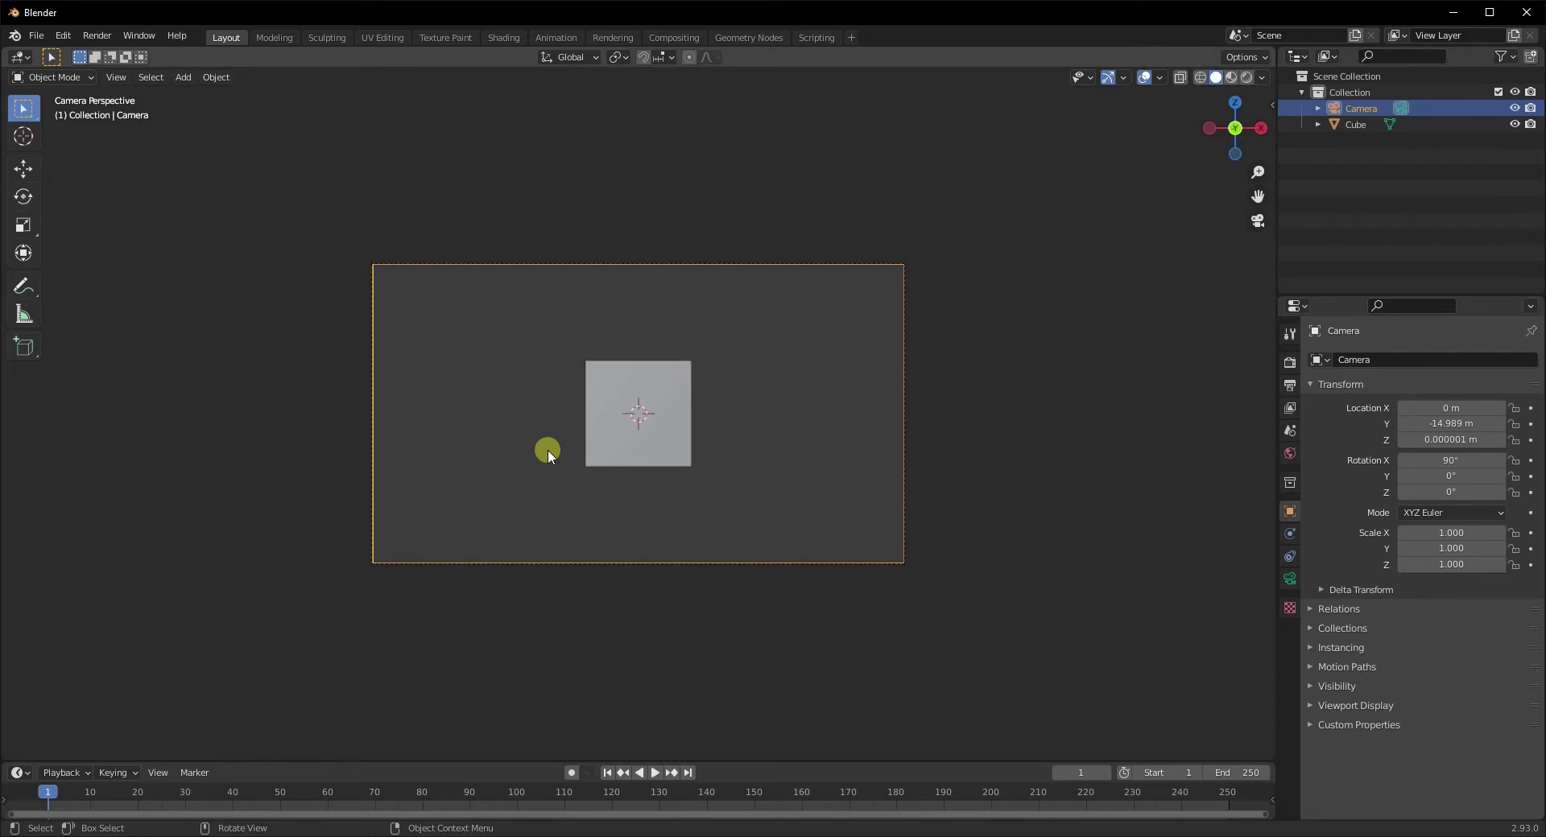
scroll(627, 472, "down", 1)
Add a Track To constraint to the camera with the cube as its target
mouse_move(630, 470)
middle_mouse_down()
mouse_move(652, 480)
mouse_move(613, 468)
middle_mouse_up()
scroll(613, 469, "up", 1)
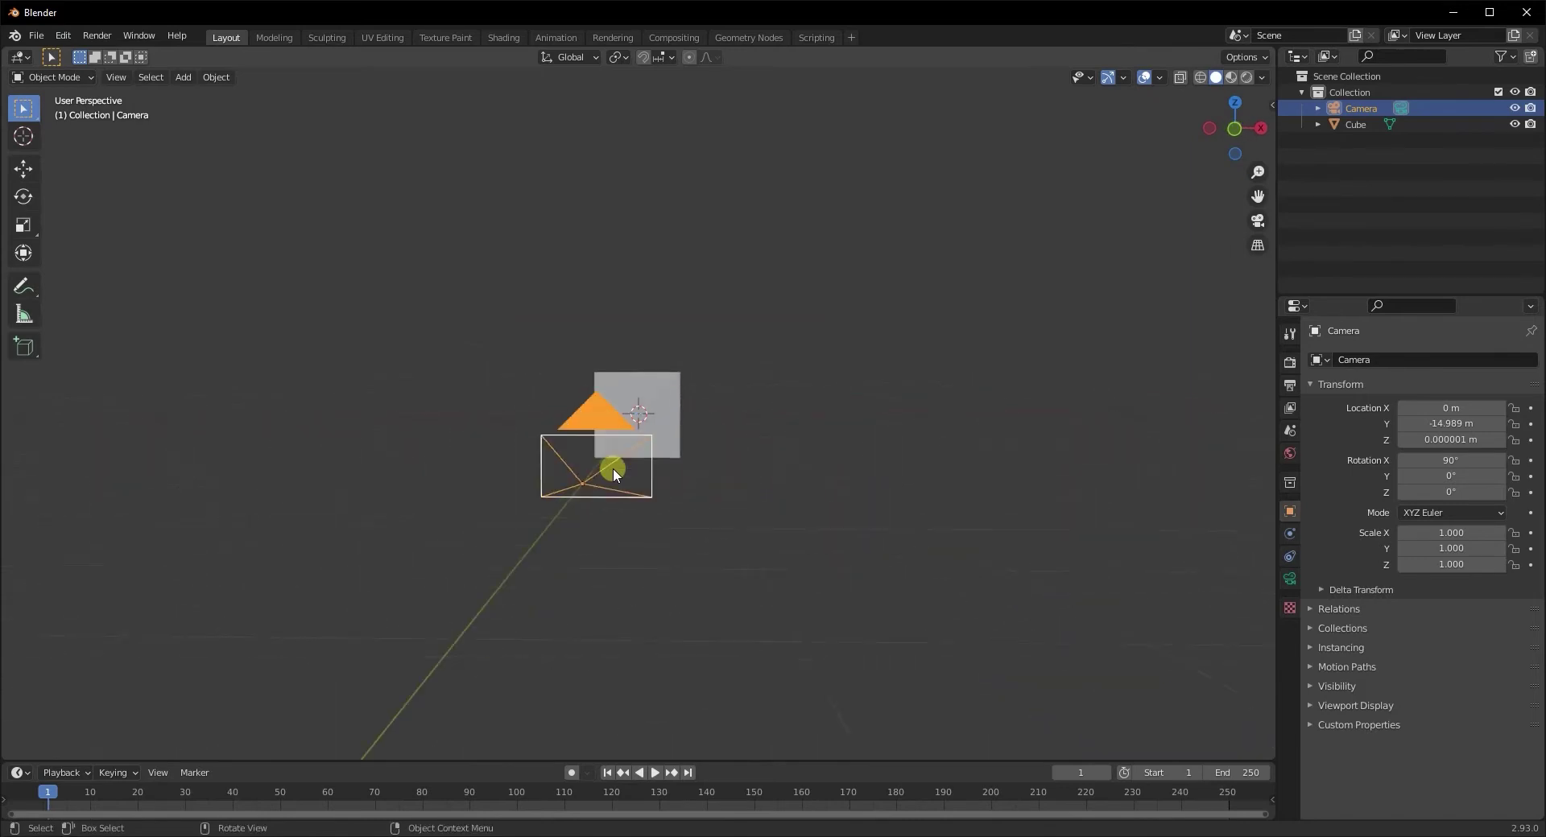
left_click(1290, 558)
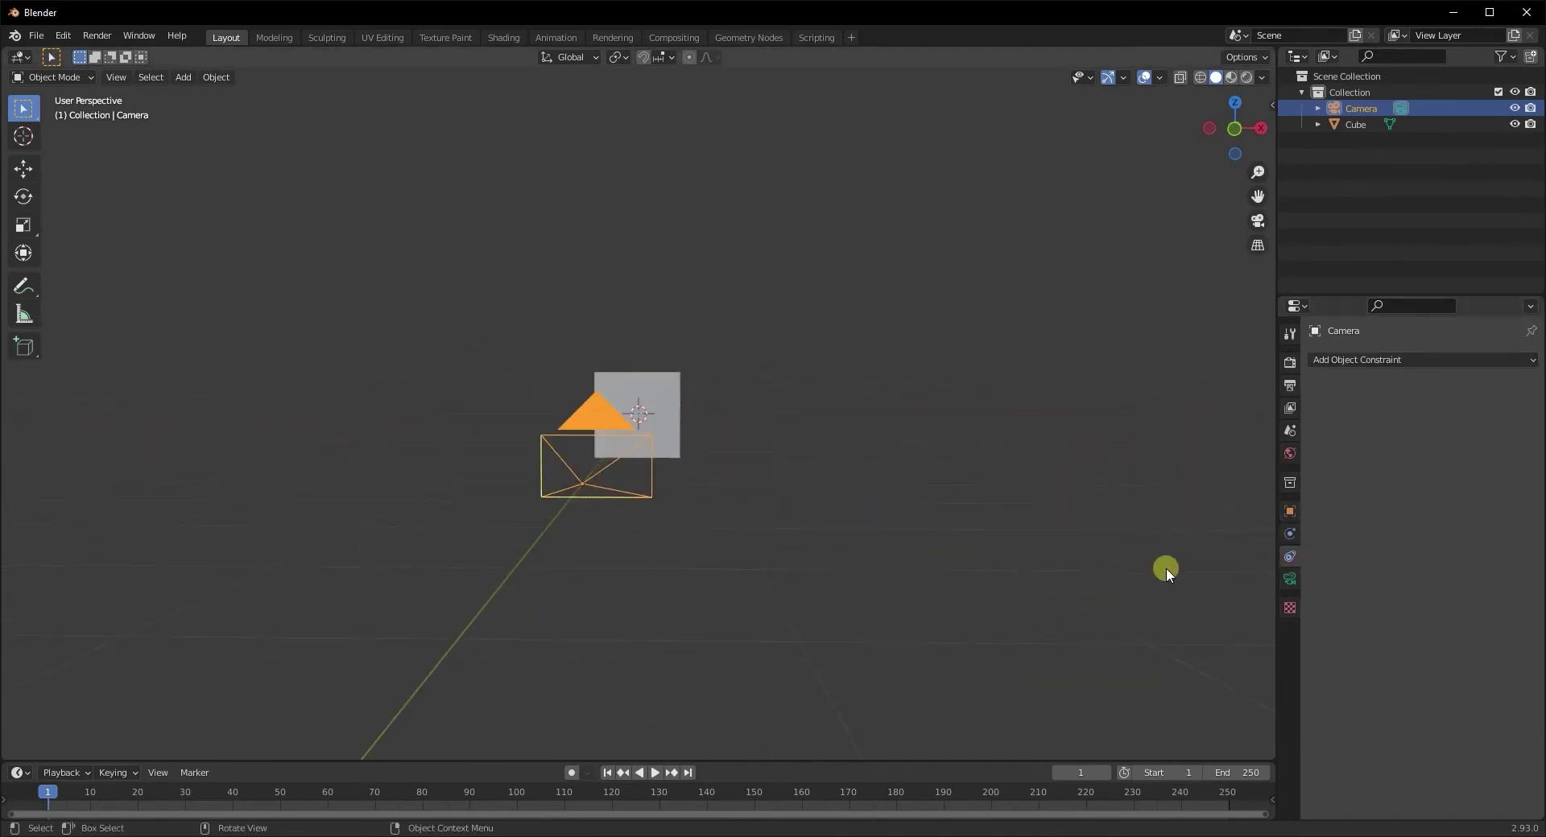
scroll(697, 553, "up", 1)
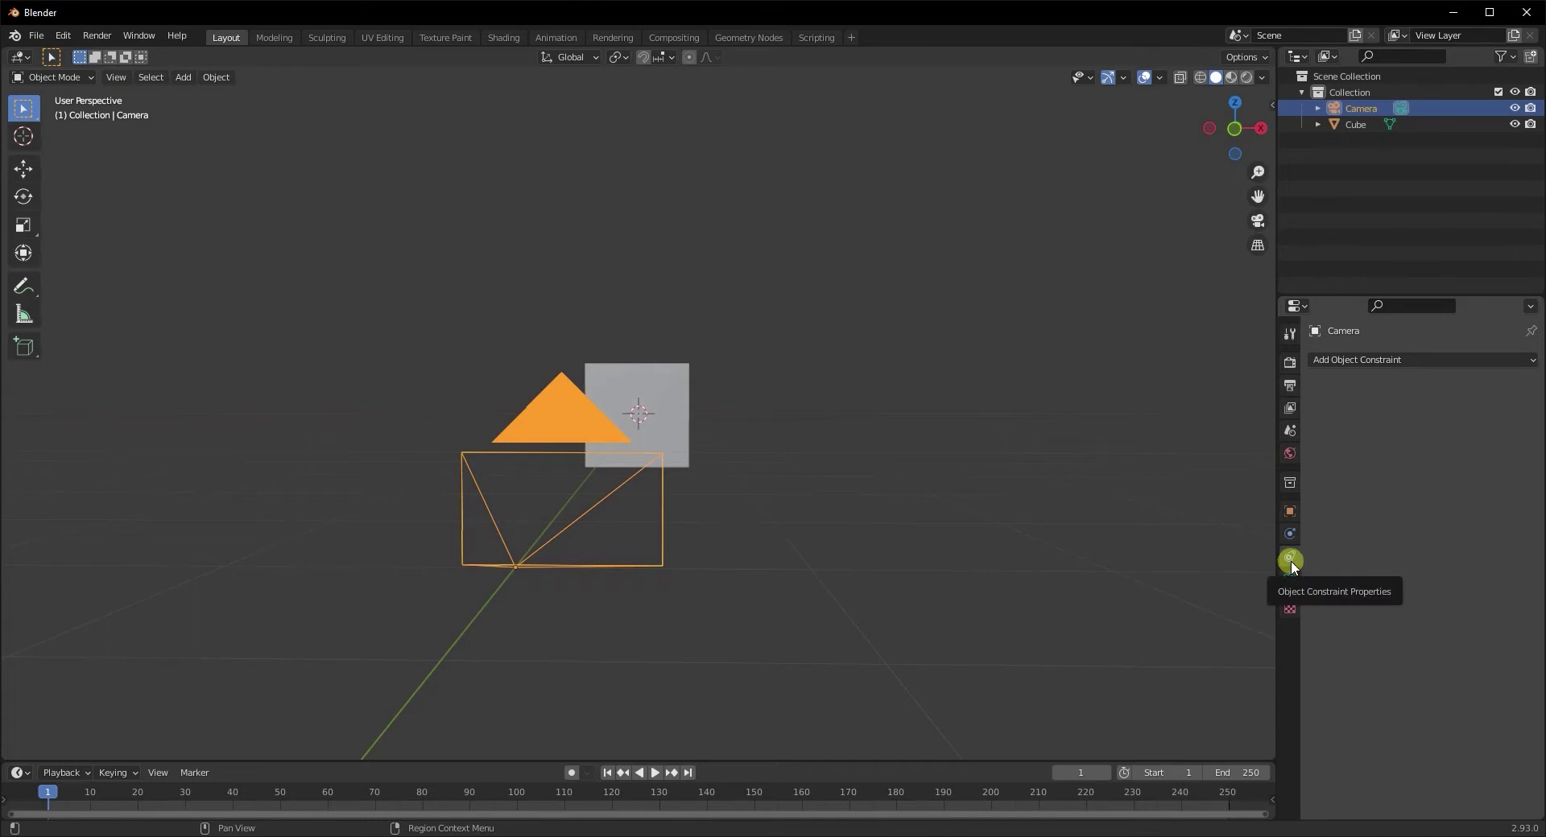
left_click(1366, 361)
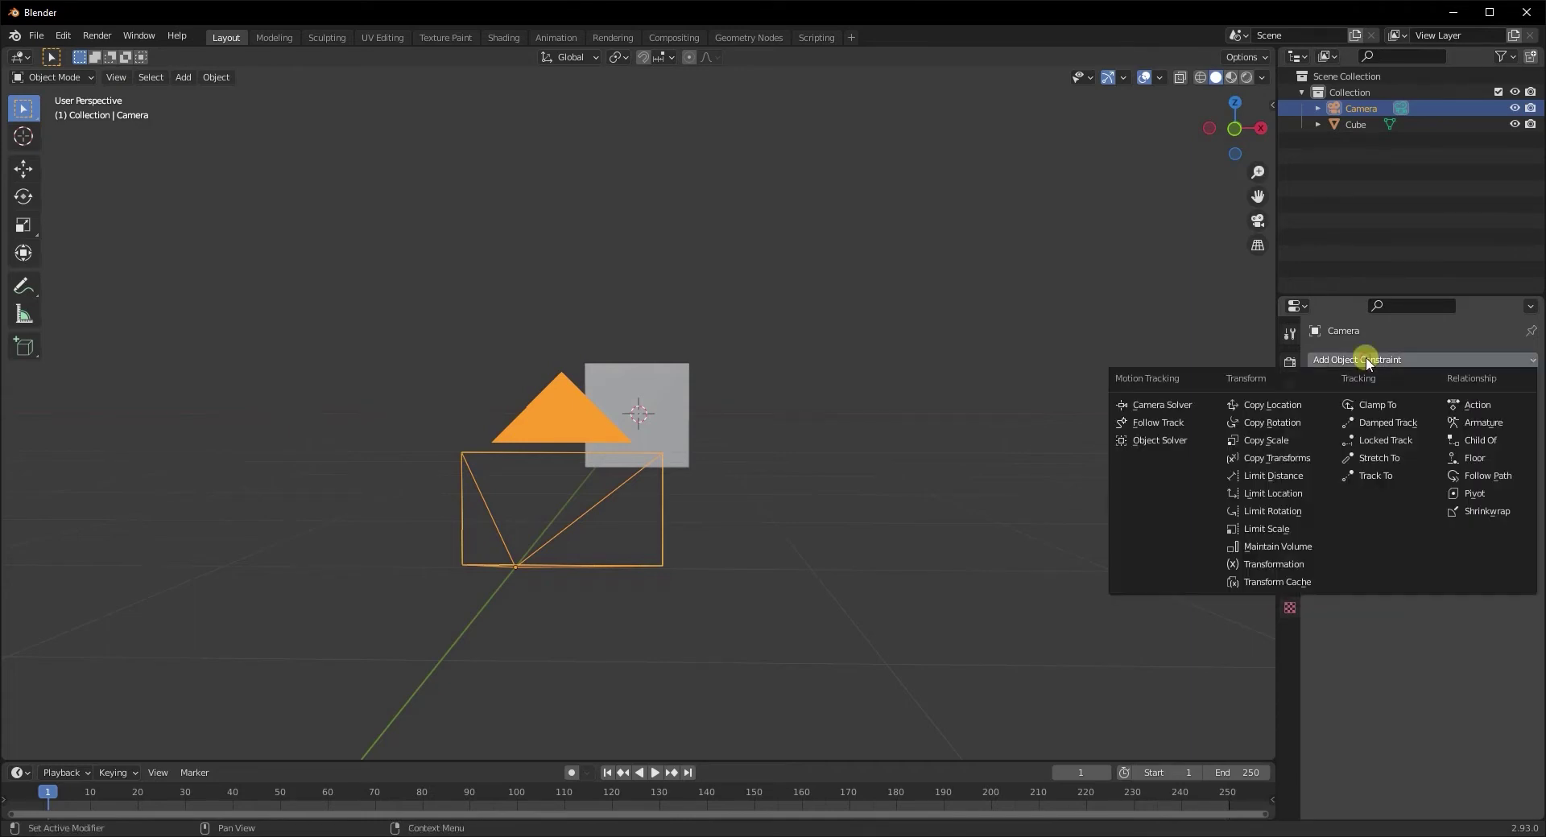
left_click(1380, 475)
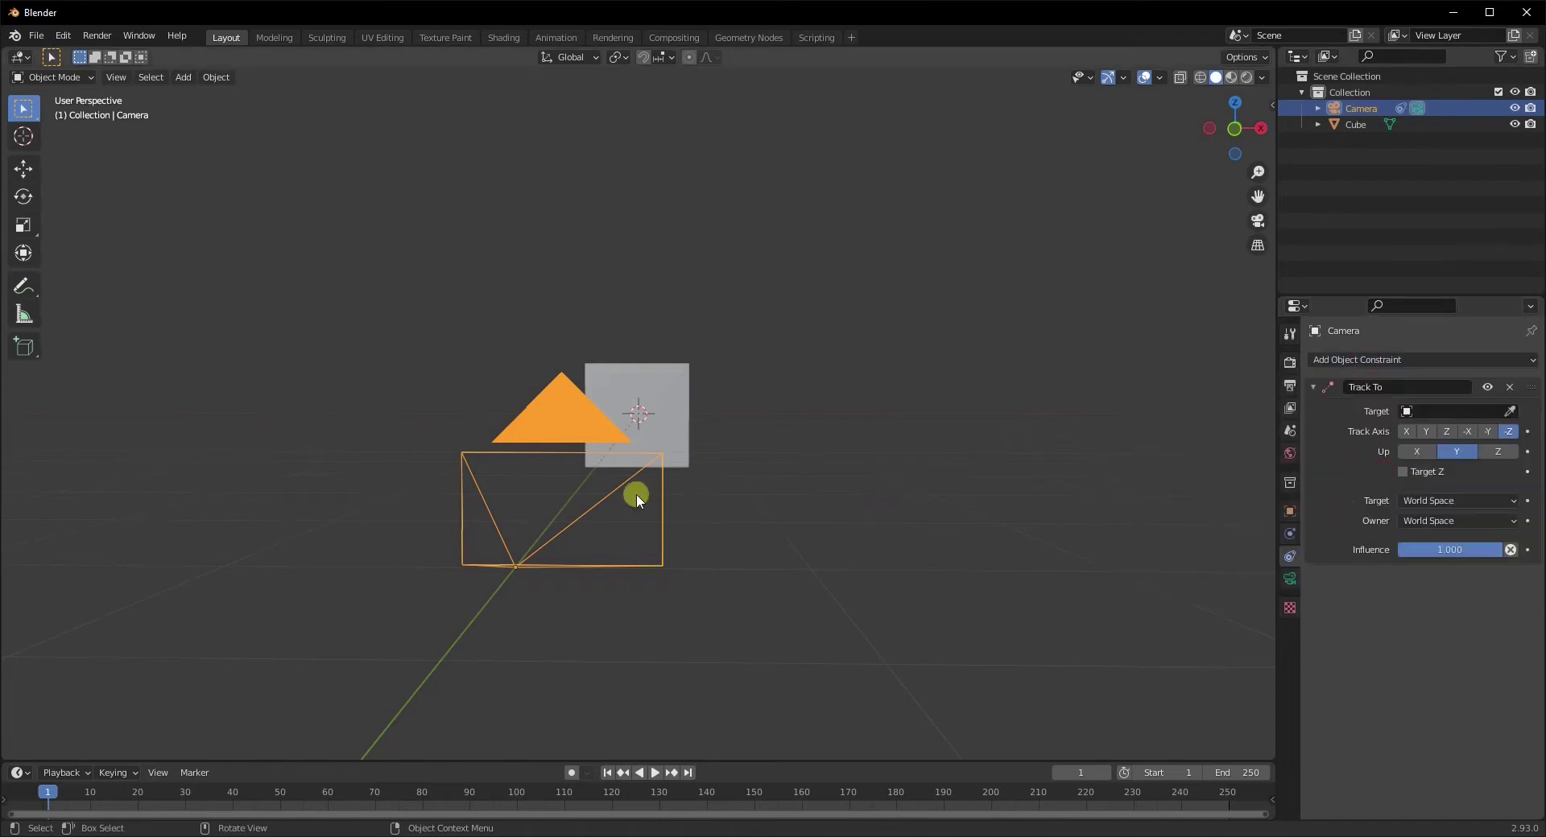
left_click(1459, 412)
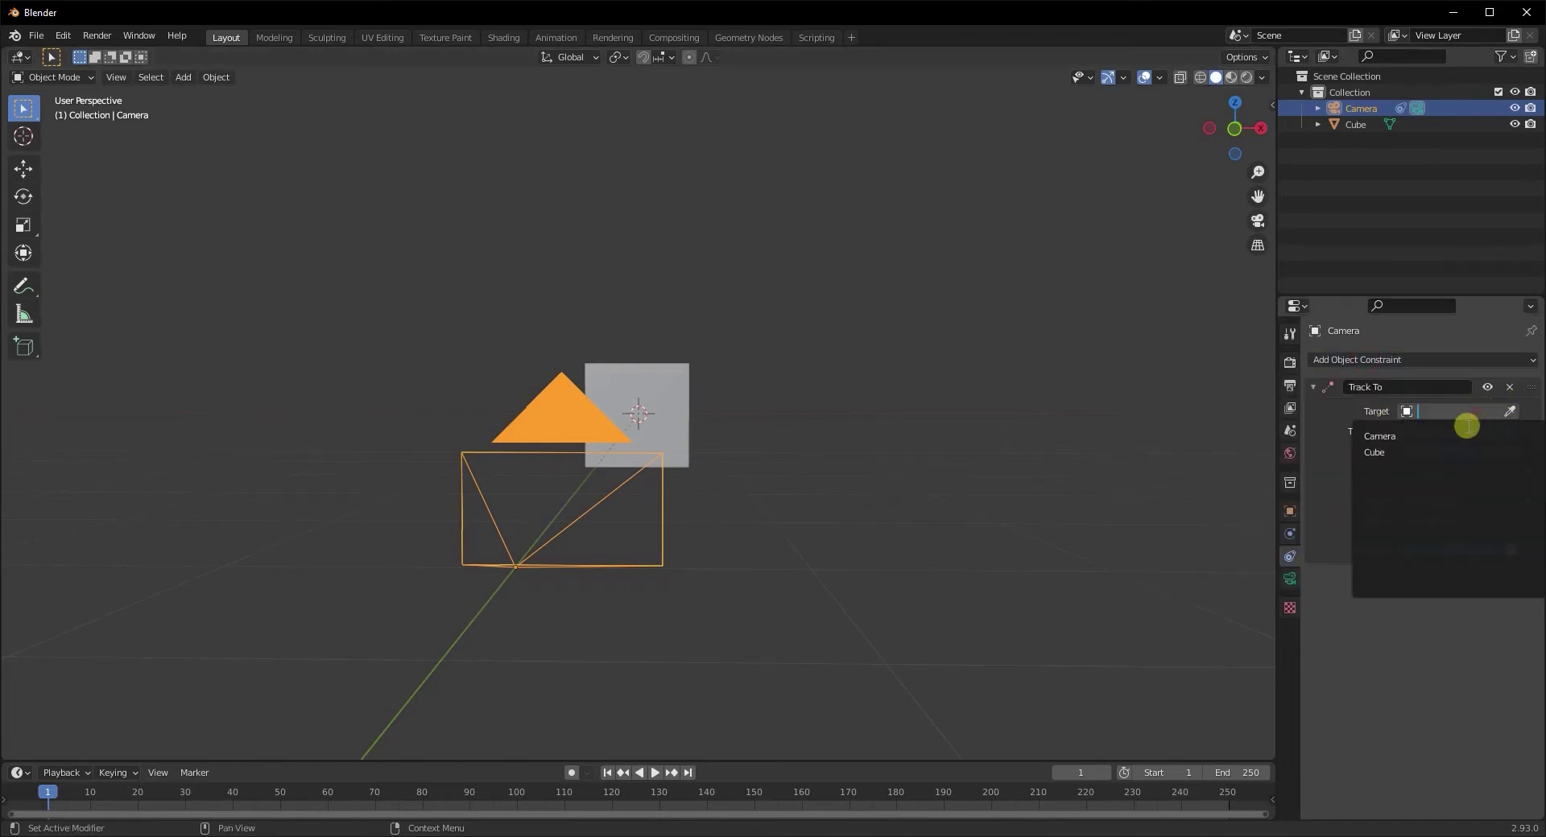
left_click(1406, 451)
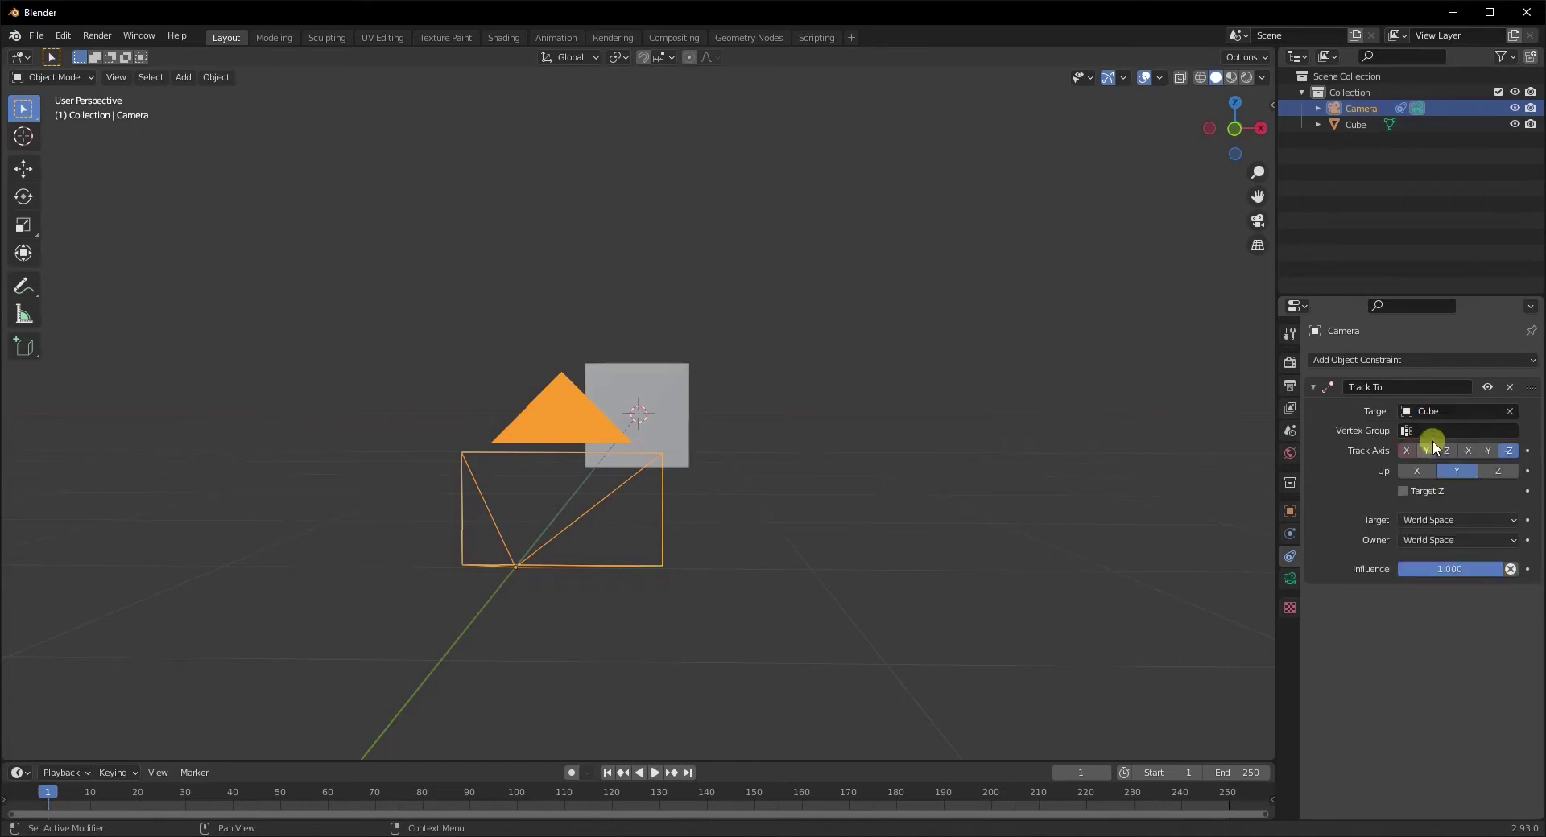
Look through the camera and try moving the cube to test the tracking, cancelling the move
middle_click_drag(594, 573, 587, 565)
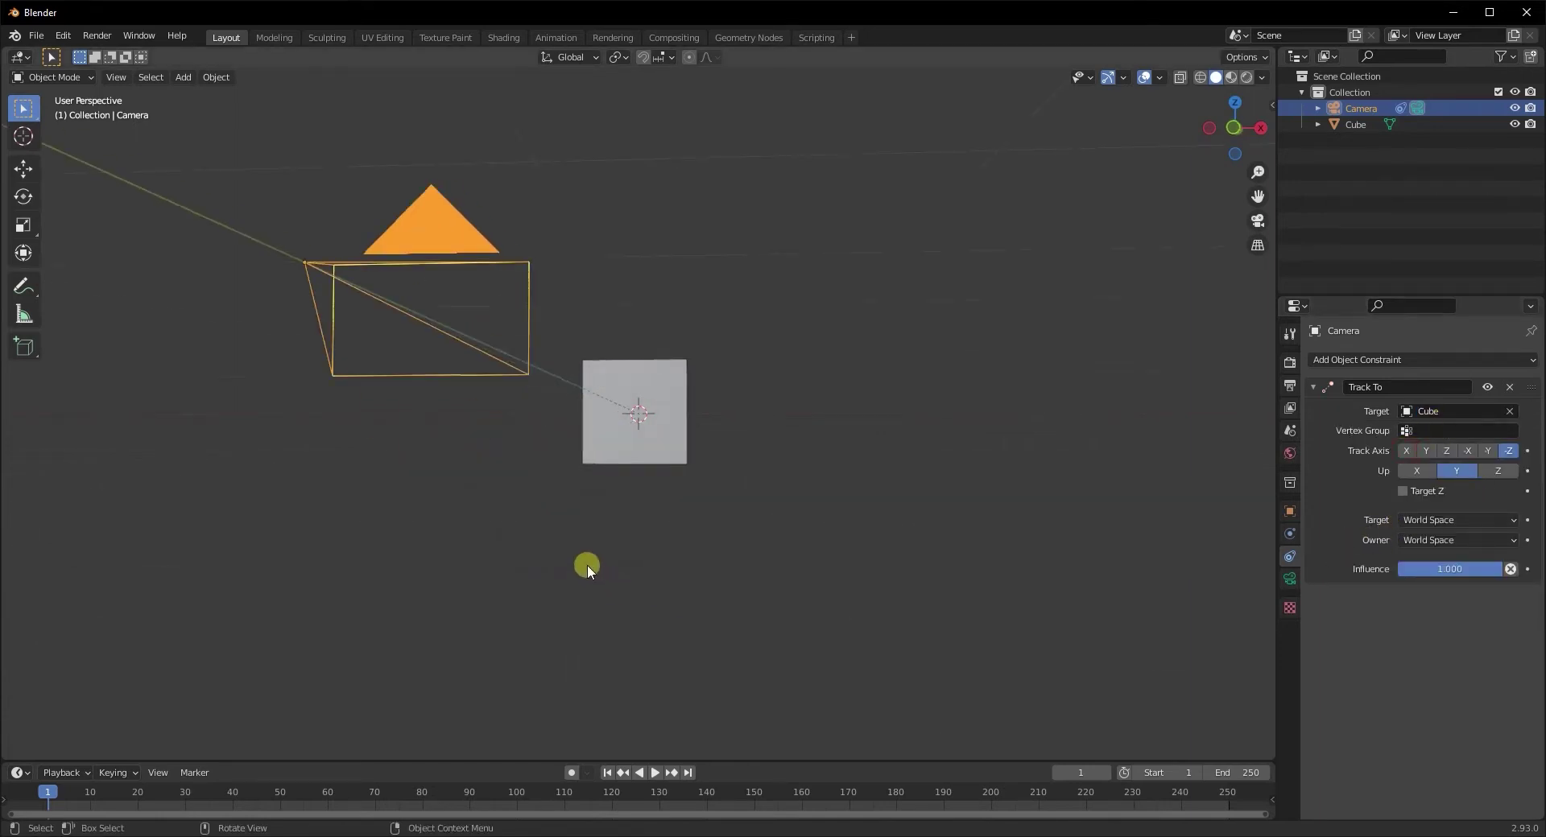
key("KP_0")
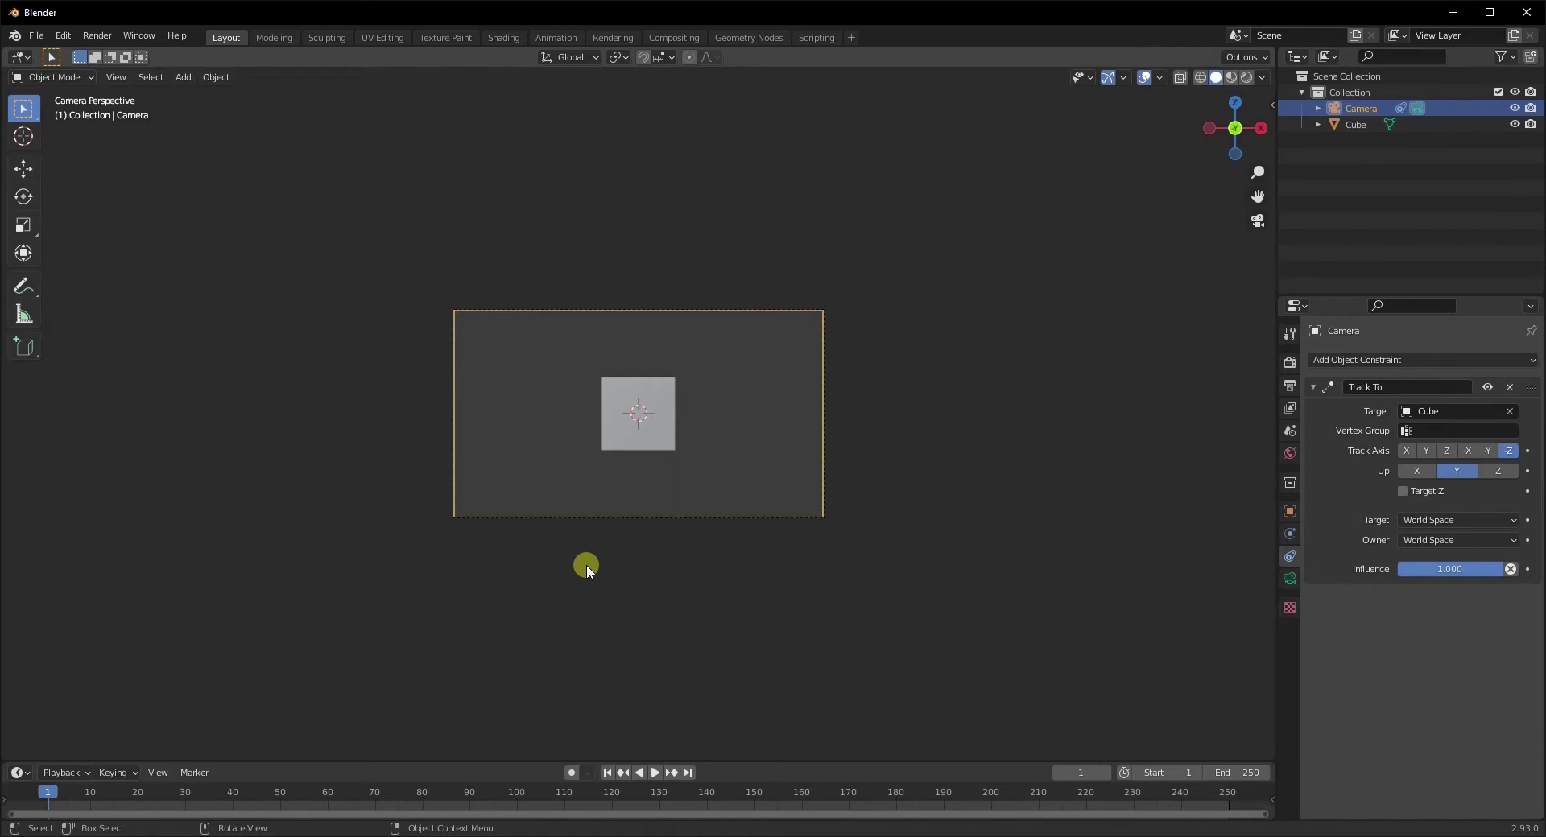
scroll(586, 564, "up", 2)
left_click(641, 435)
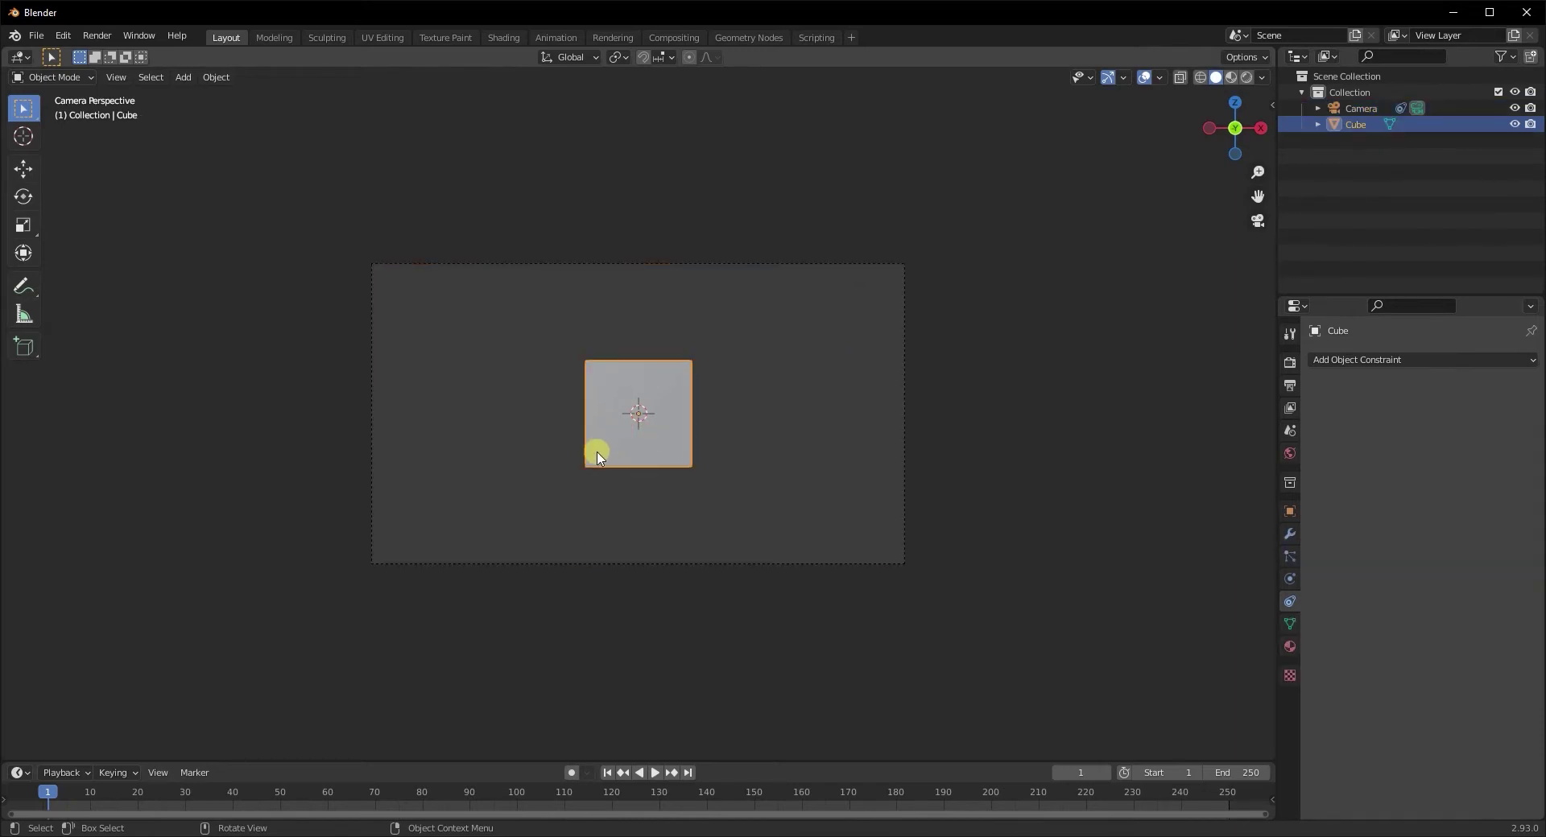
key("g")
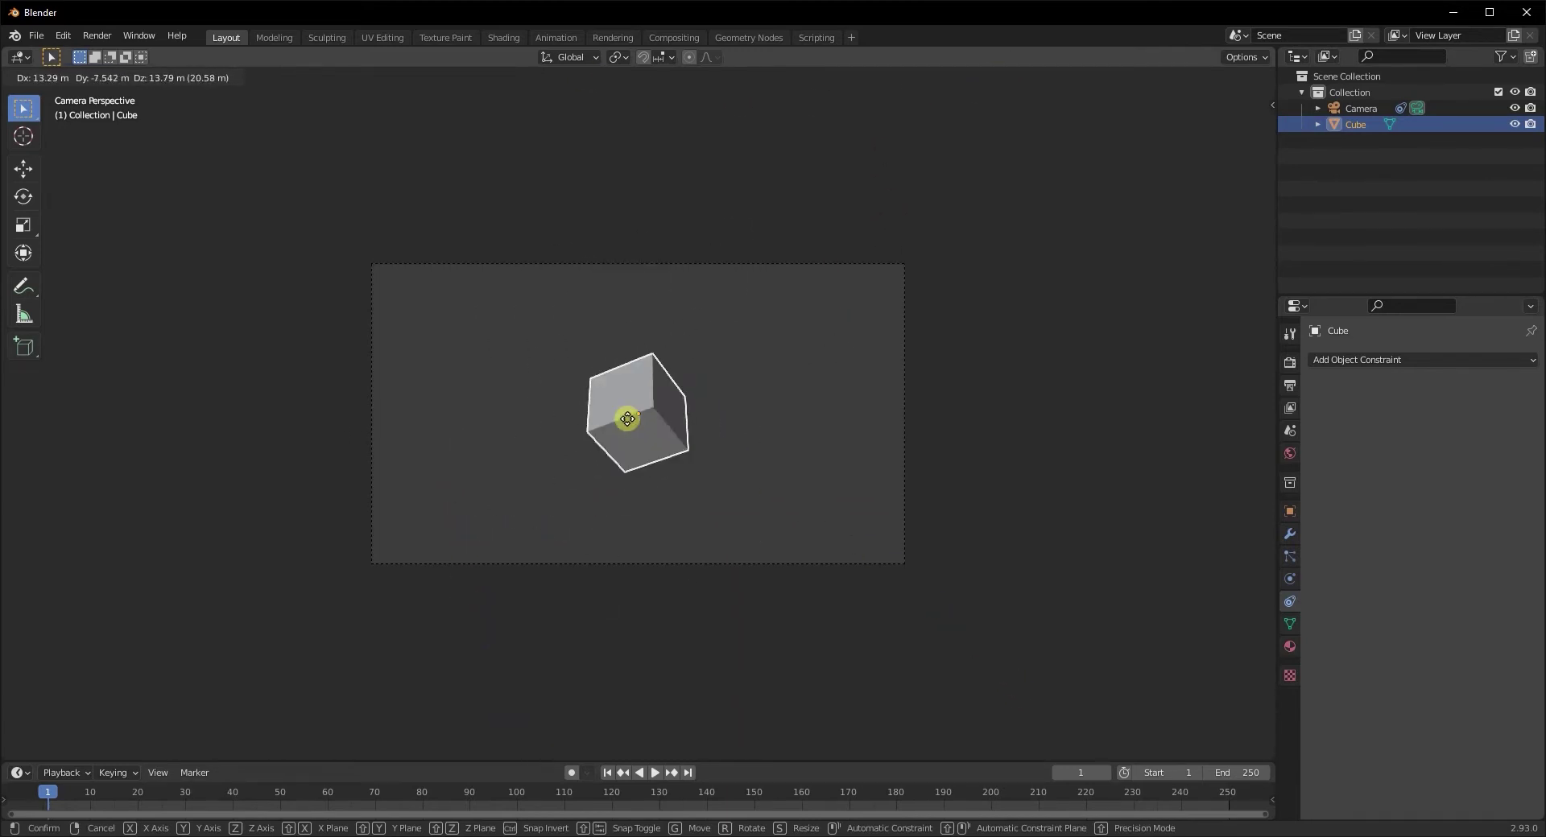
key("Escape")
Raise the camera viewpoint slightly and try shifting the cube within the camera frame
scroll(719, 483, "down", 3)
middle_click_drag(721, 487, 698, 510)
key("KP_0")
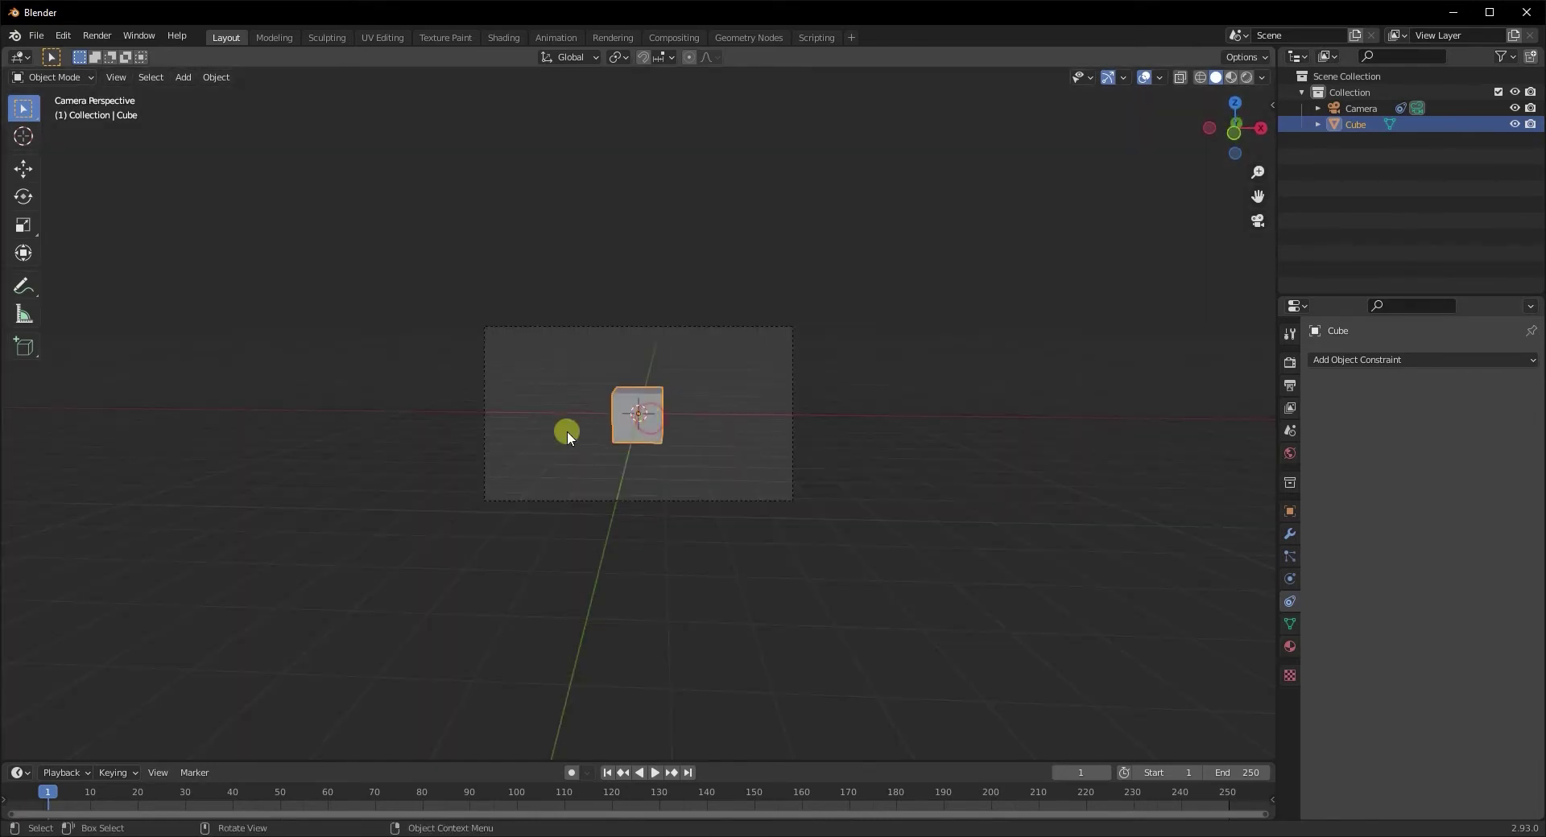
left_click_drag(196, 351, 1079, 602)
left_click(621, 431)
mouse_move(621, 431)
left_mouse_down()
mouse_move(677, 403)
mouse_move(620, 341)
mouse_move(477, 356)
mouse_move(400, 438)
mouse_move(508, 490)
mouse_move(880, 432)
mouse_move(759, 411)
mouse_move(457, 409)
mouse_move(770, 409)
mouse_move(628, 410)
mouse_move(725, 465)
mouse_move(568, 333)
mouse_move(456, 524)
mouse_move(660, 434)
mouse_move(611, 424)
mouse_move(634, 428)
left_mouse_up()
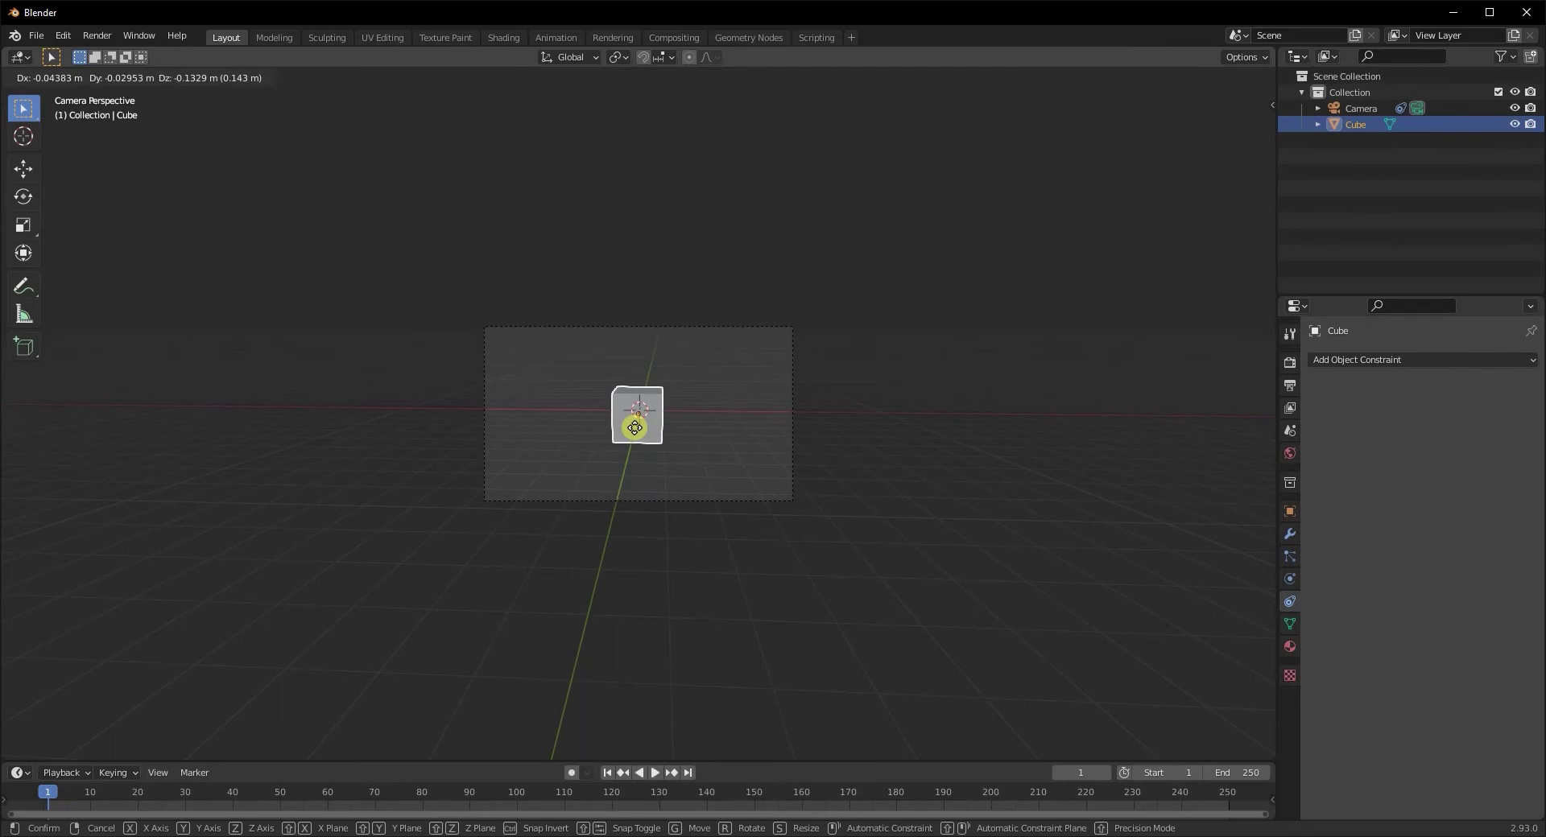
left_click_drag(634, 428, 611, 421)
Try raising the cube above the ground grid while watching the camera from outside its view
middle_click_drag(611, 421, 678, 435)
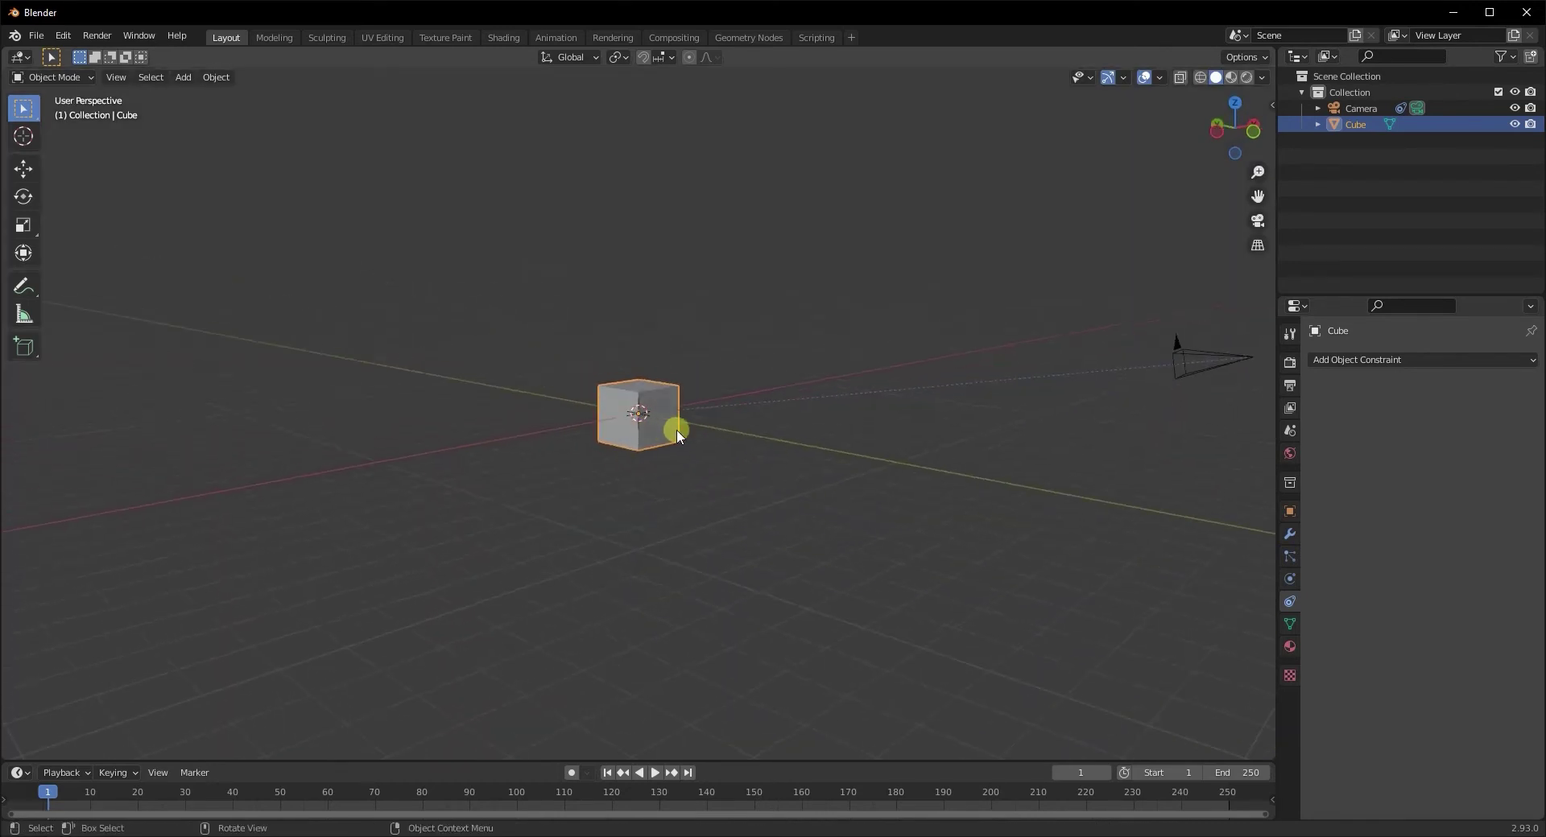
key("g")
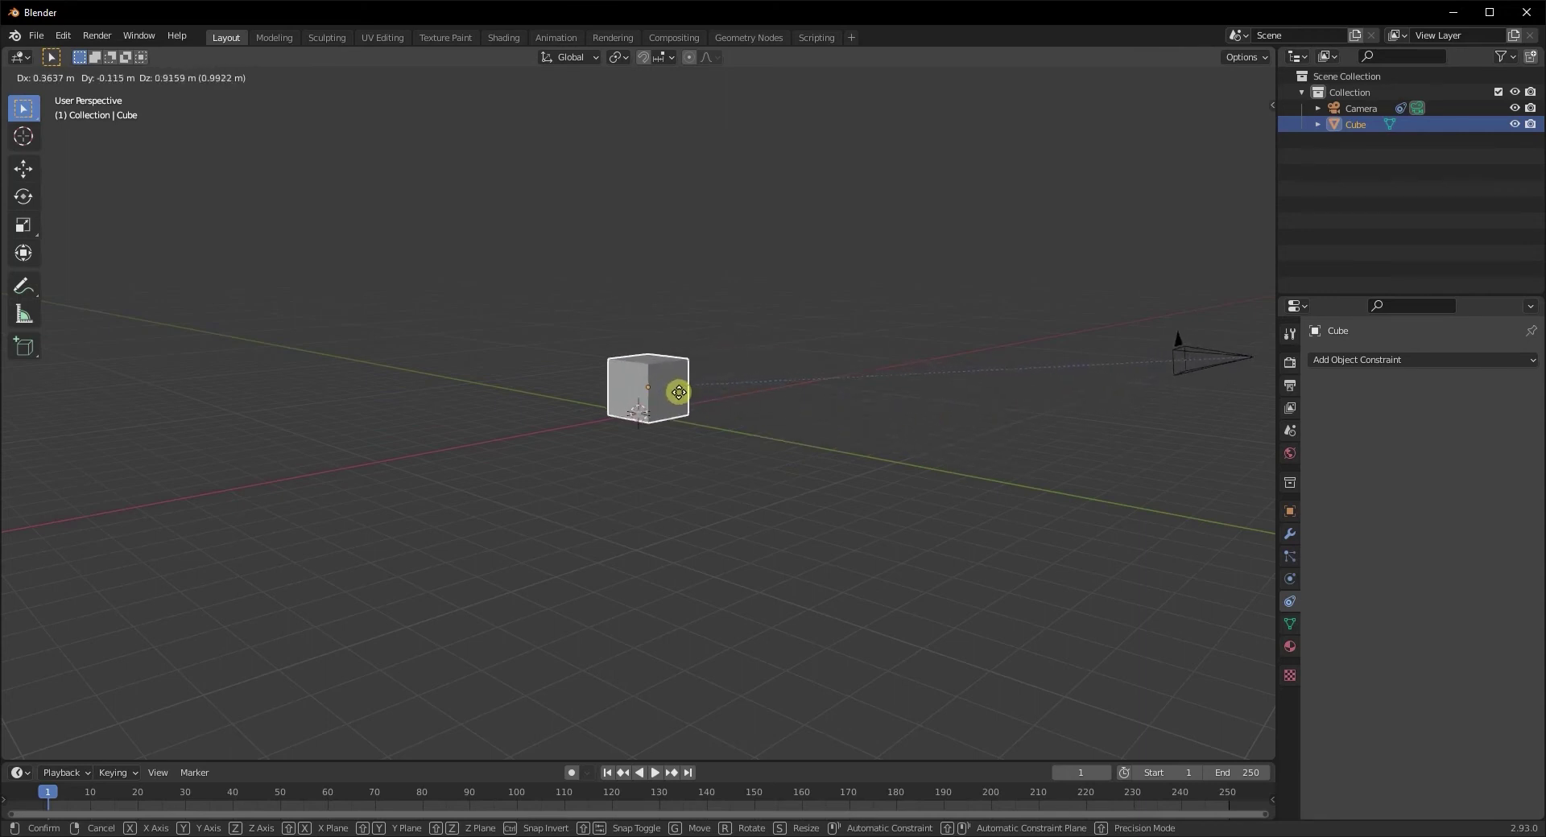
left_click(678, 398)
middle_click_drag(680, 408, 627, 525)
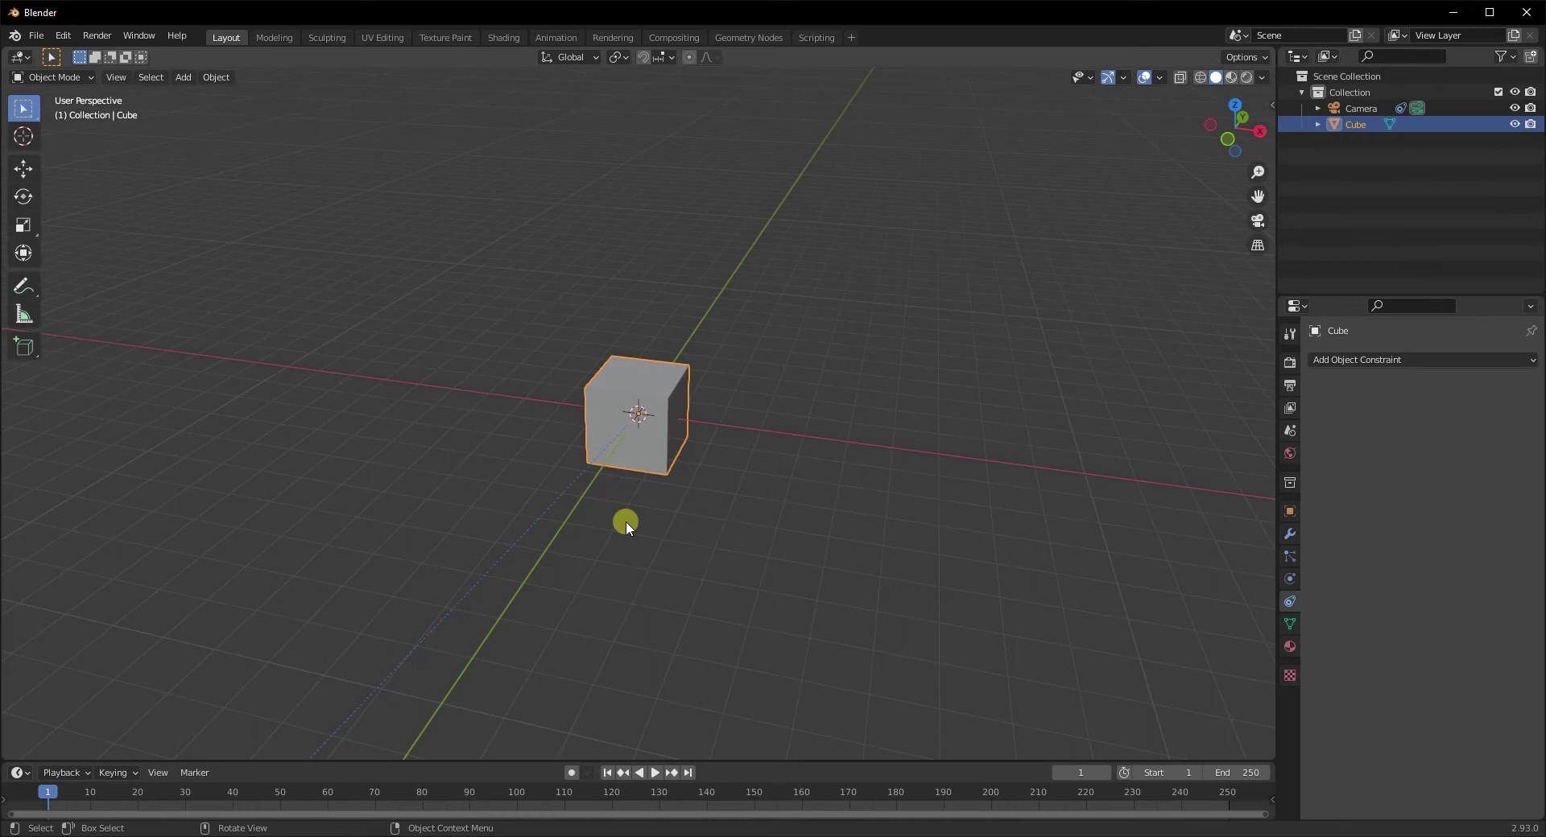
Enable Affect Only Origins in the transform options for the cube
middle_click_drag(628, 525, 649, 472)
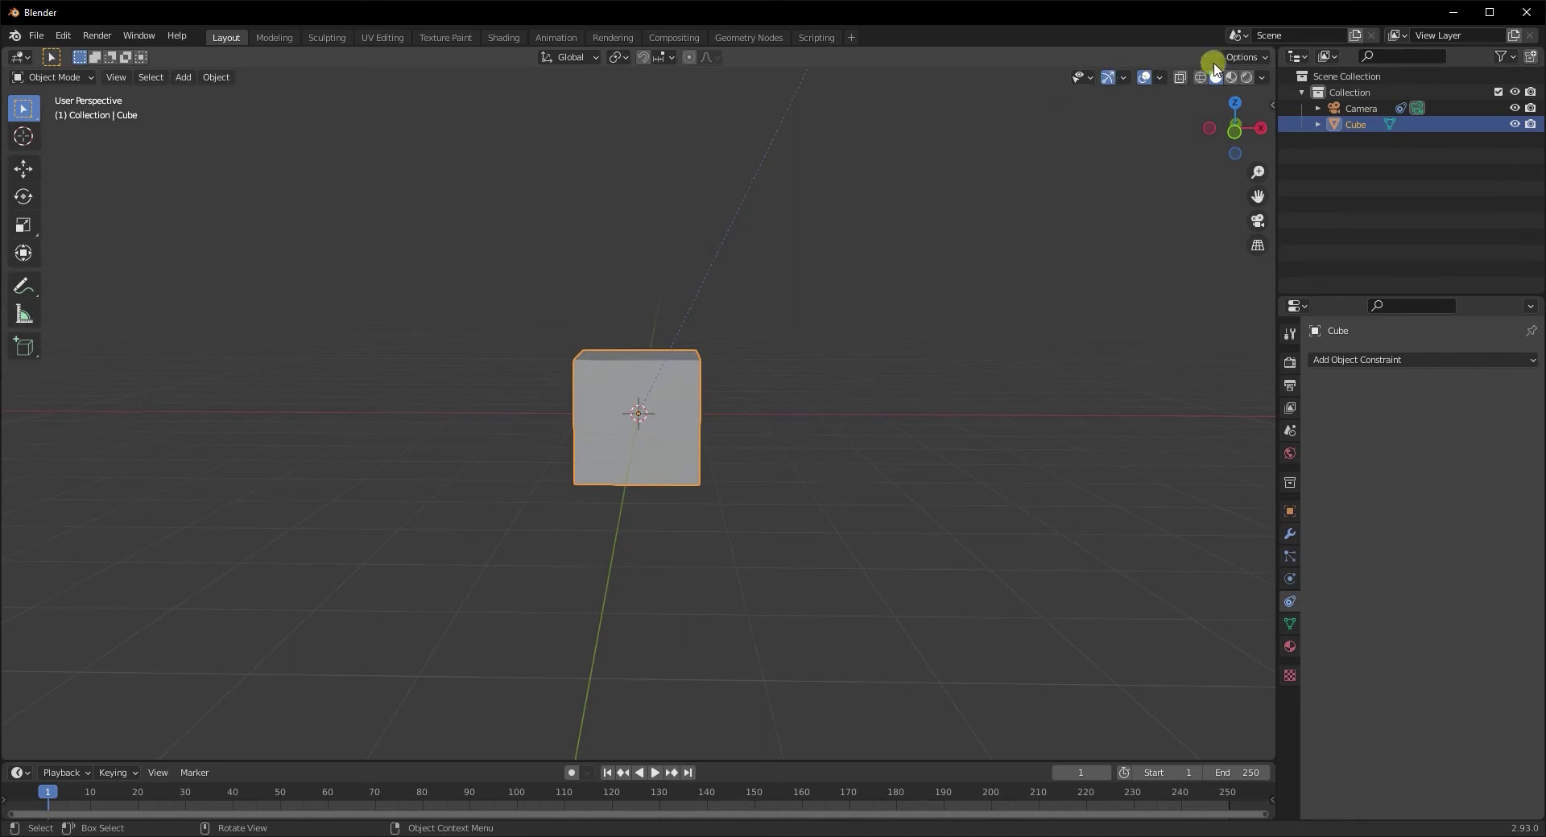
left_click(1244, 57)
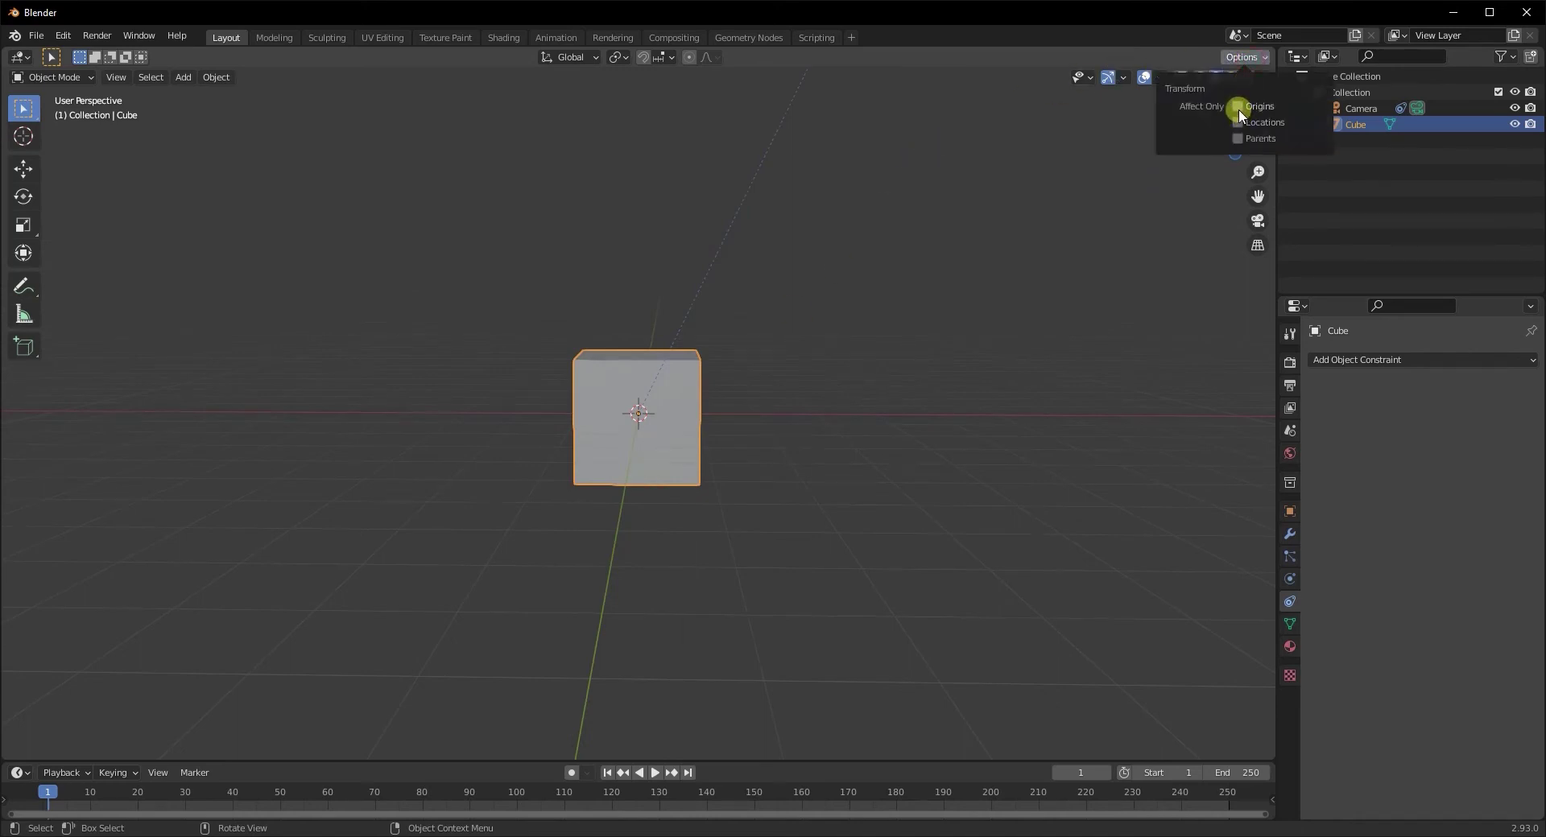
mouse_move(780, 337)
middle_mouse_down()
mouse_move(767, 335)
mouse_move(780, 325)
middle_mouse_up()
scroll(732, 414, "up", 4)
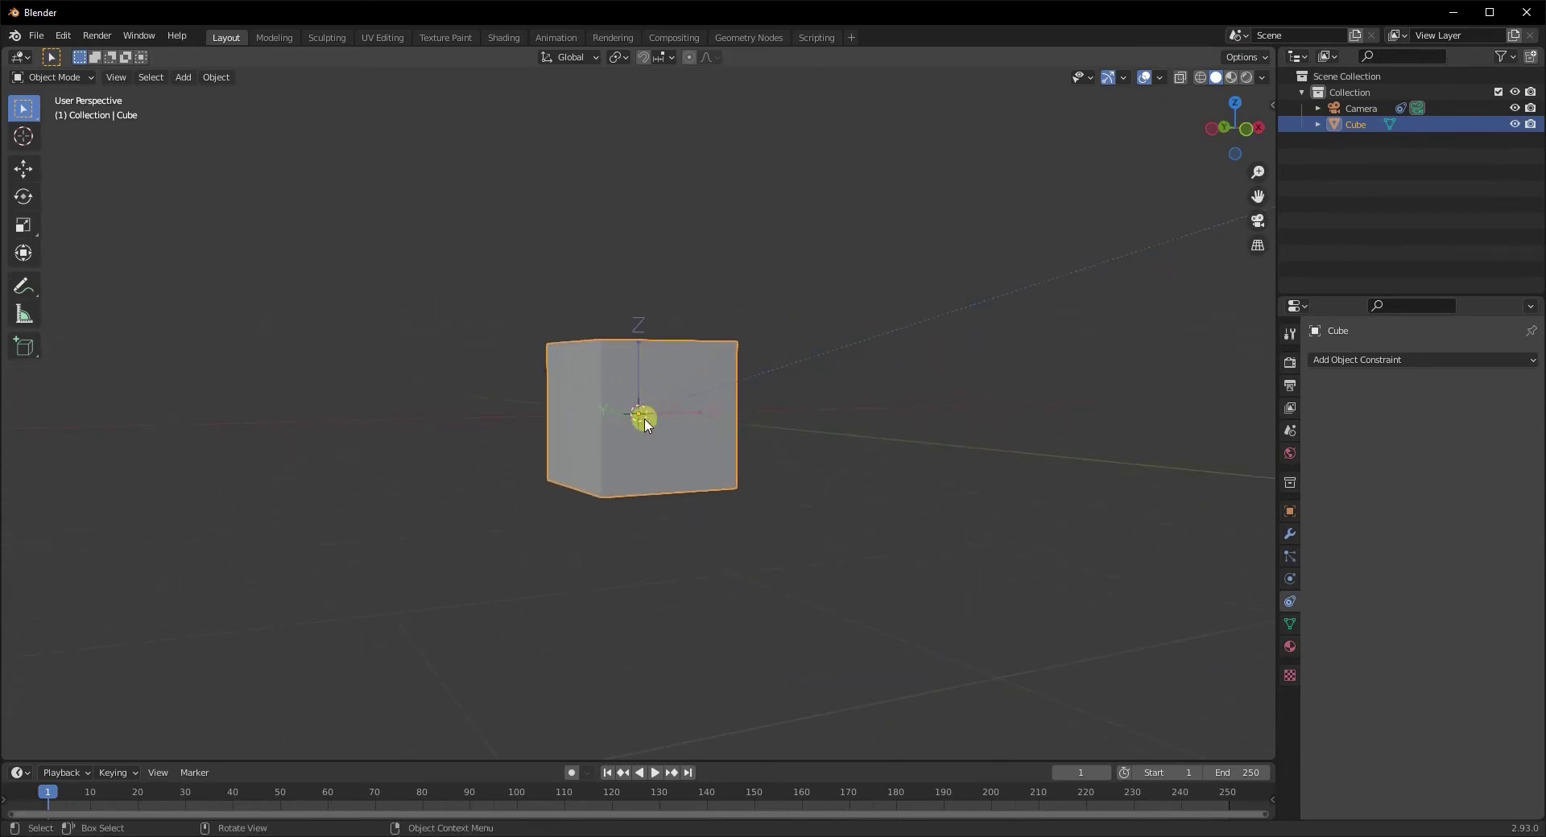
scroll(644, 424, "down", 3)
middle_click_drag(662, 418, 625, 420)
Move the cube's origin straight down the Z axis to its base and check the framing through the camera
left_click(23, 168)
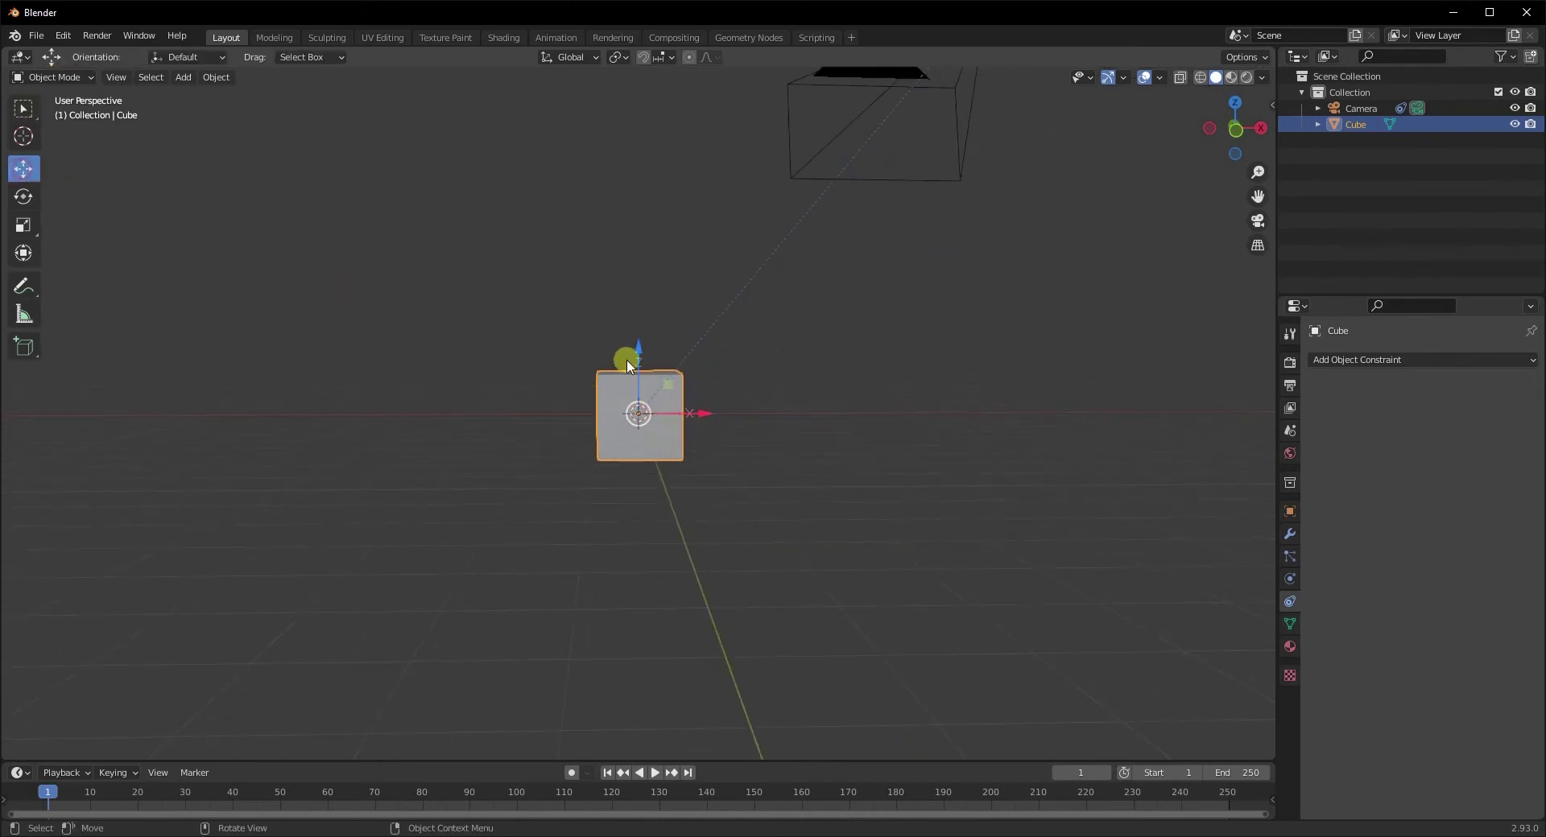
left_click_drag(638, 345, 638, 390)
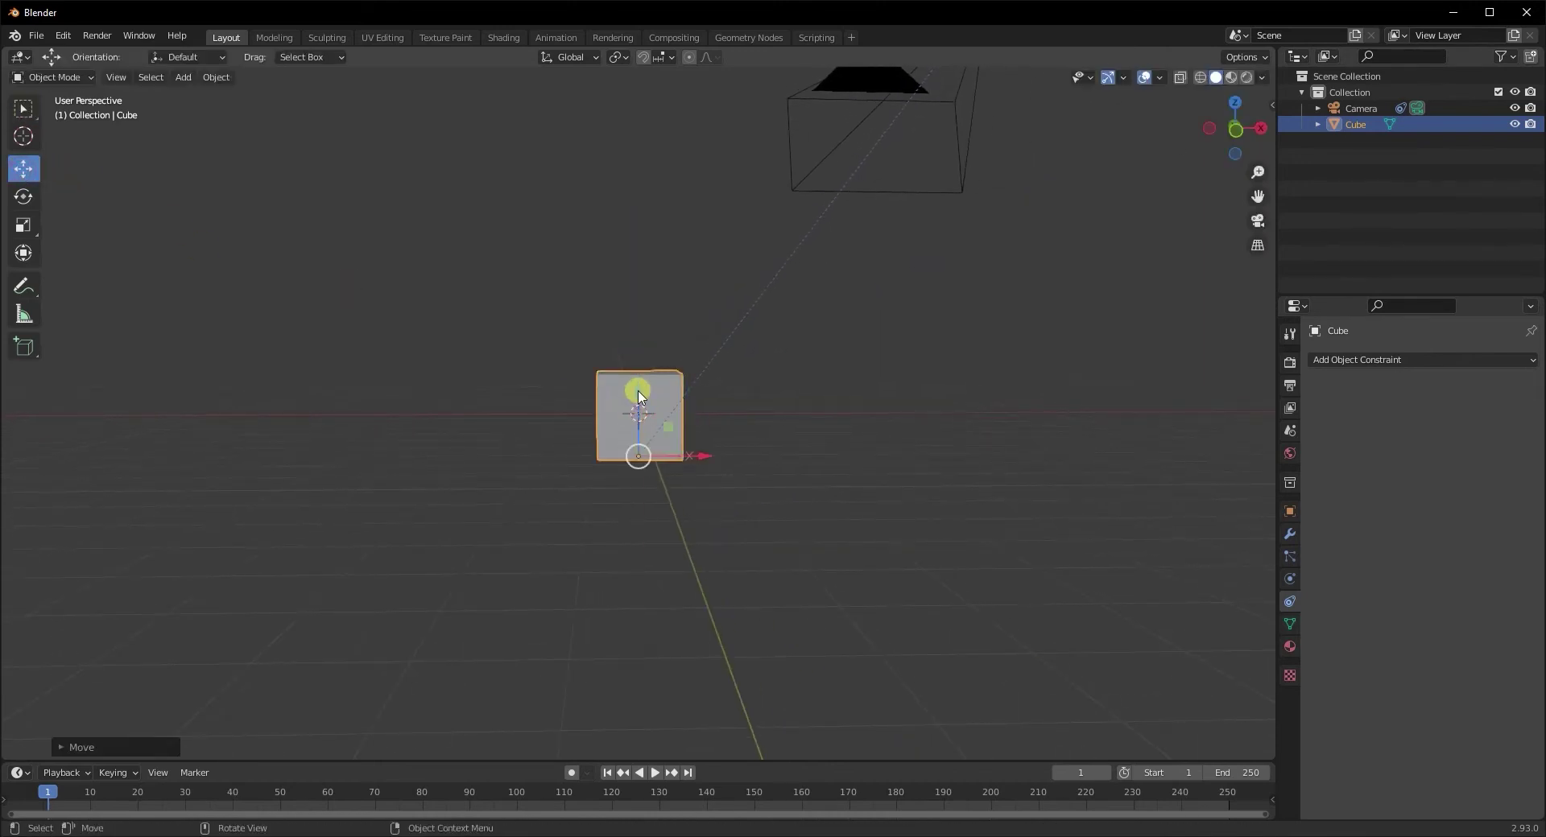
key("KP_0")
scroll(636, 395, "up", 5)
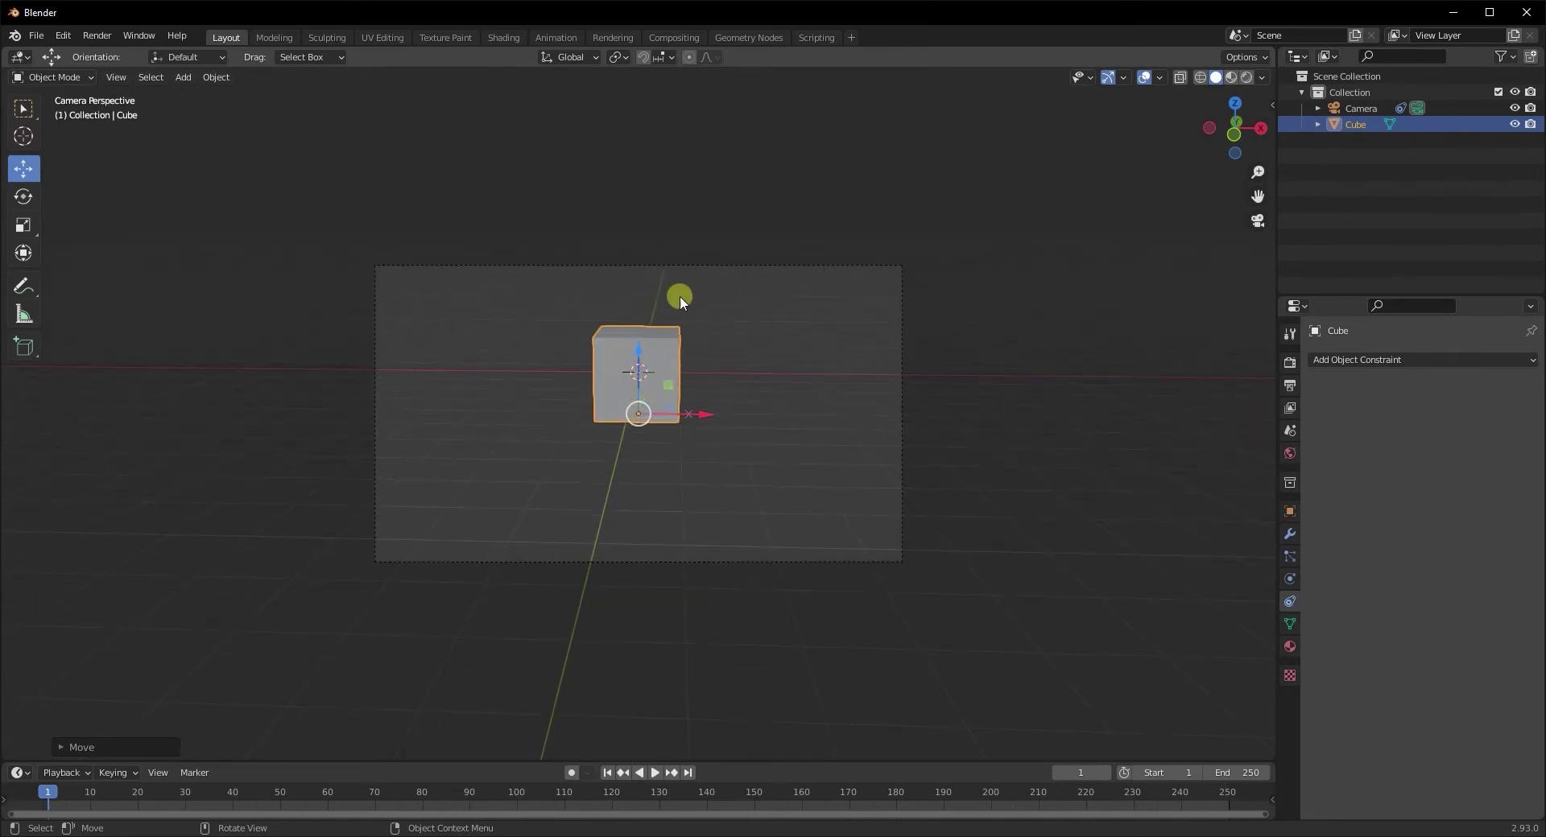
scroll(636, 422, "up", 3)
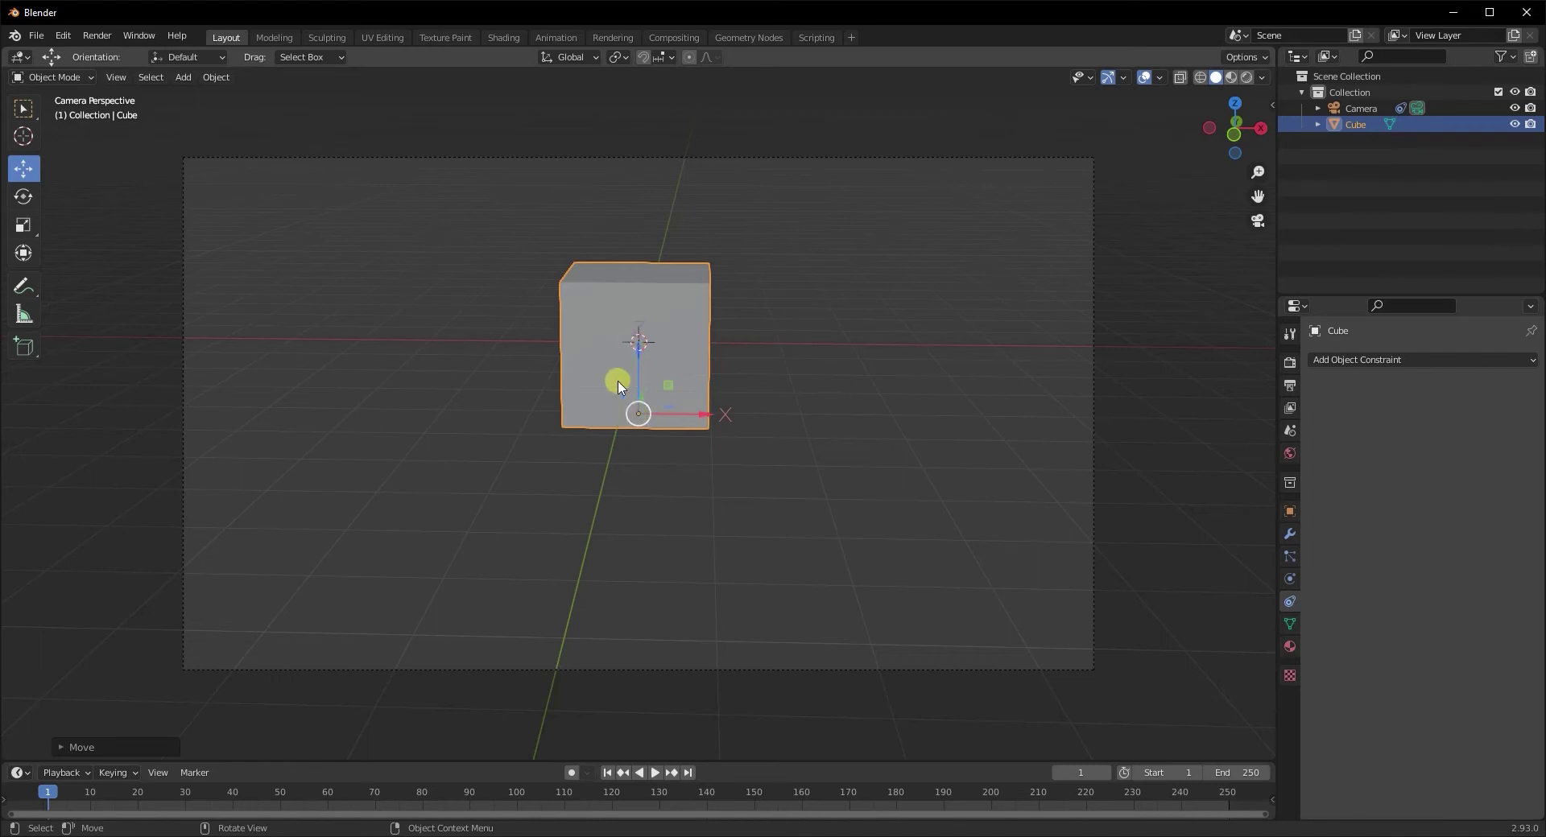
key("alt+a")
left_click(216, 77)
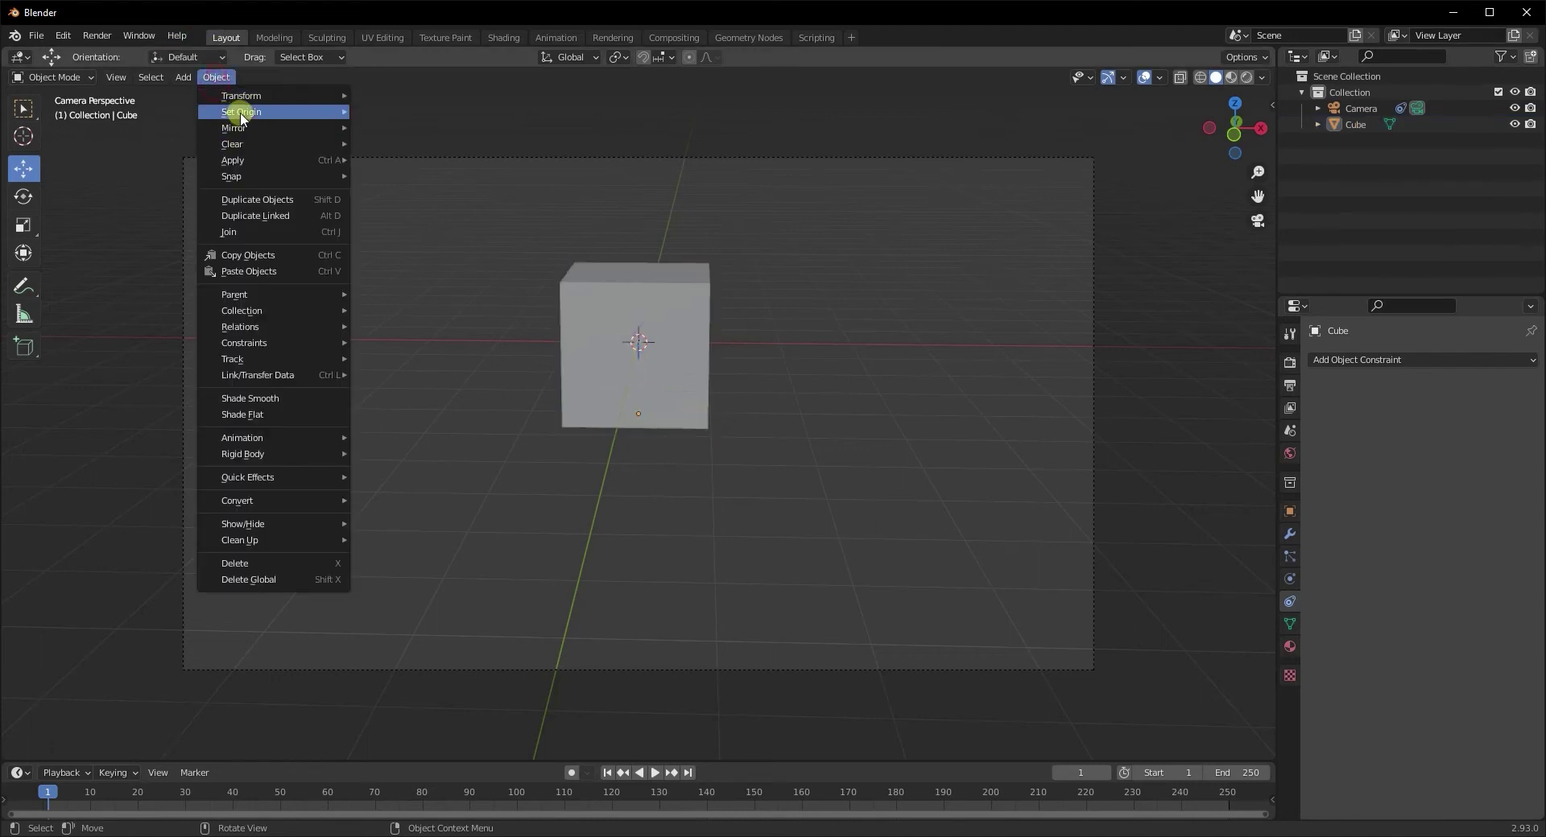
mouse_move(241, 112)
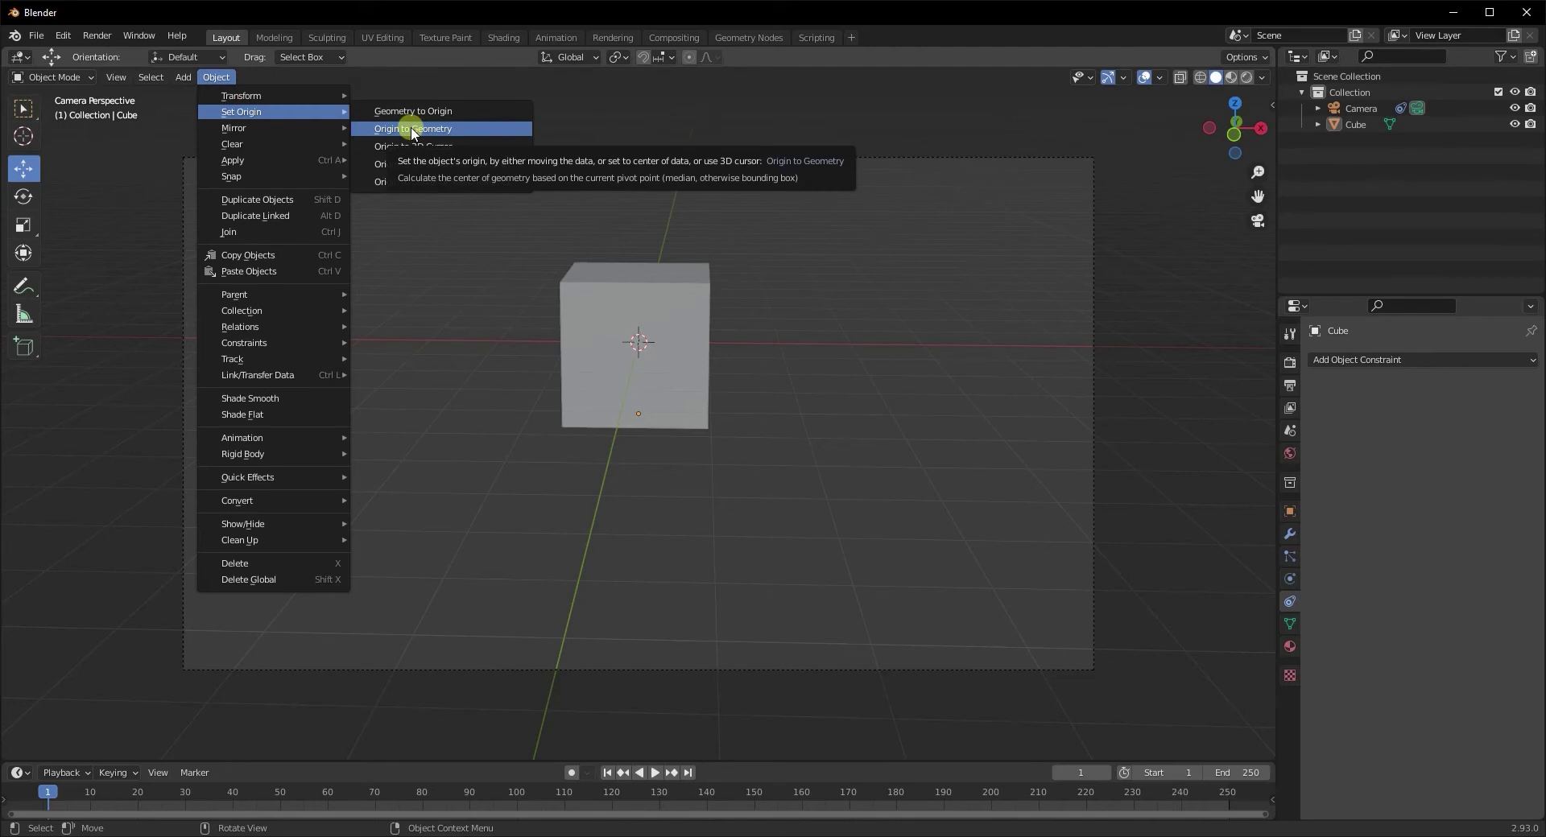
left_click(216, 77)
Reset the cube's origin to its geometry and turn off Affect Only Origins in the transform options
left_click(615, 320)
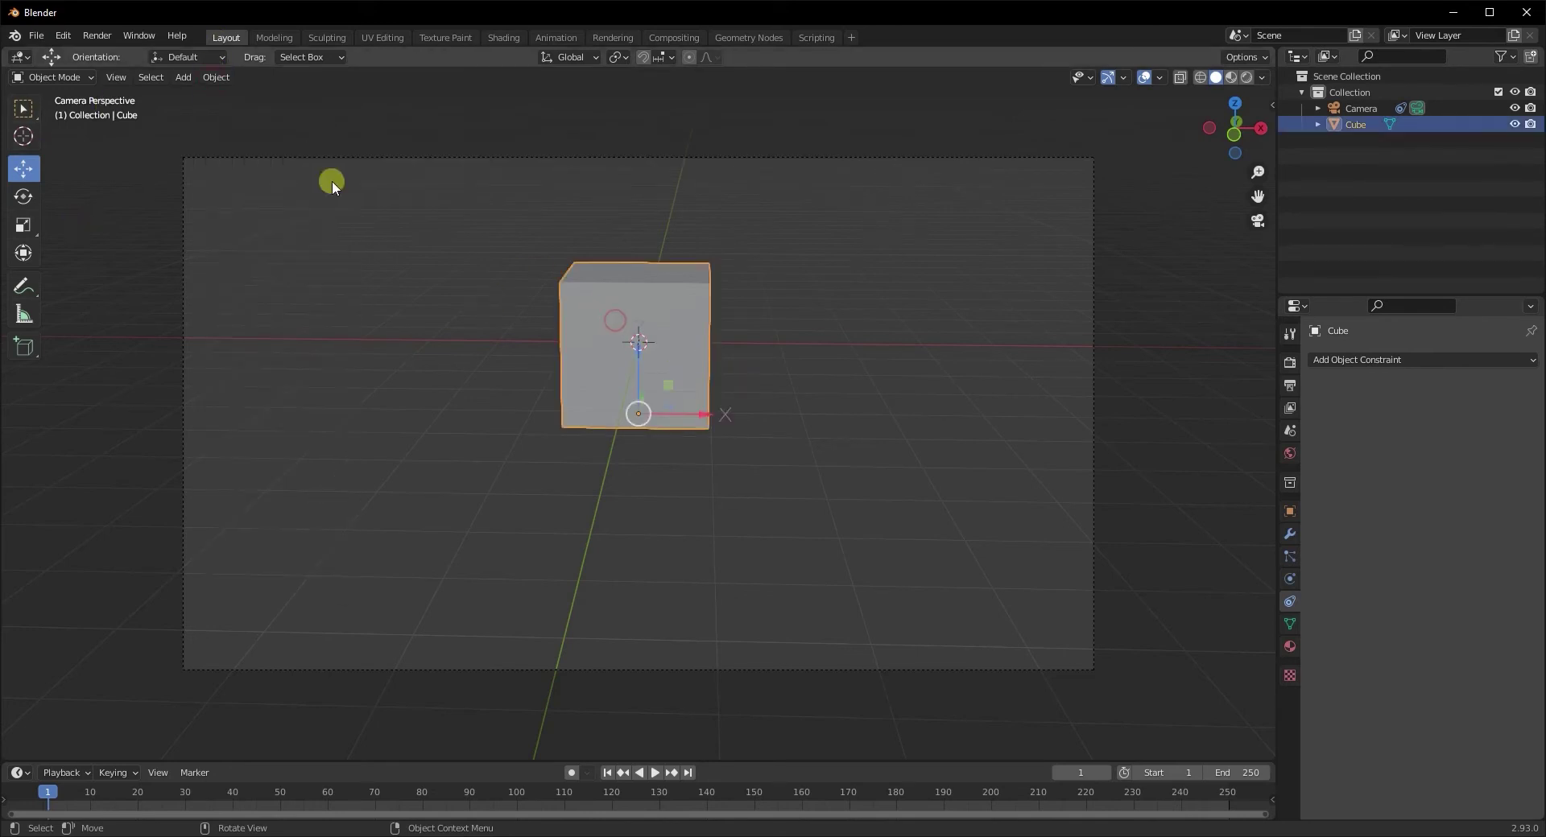
left_click(209, 76)
mouse_move(240, 114)
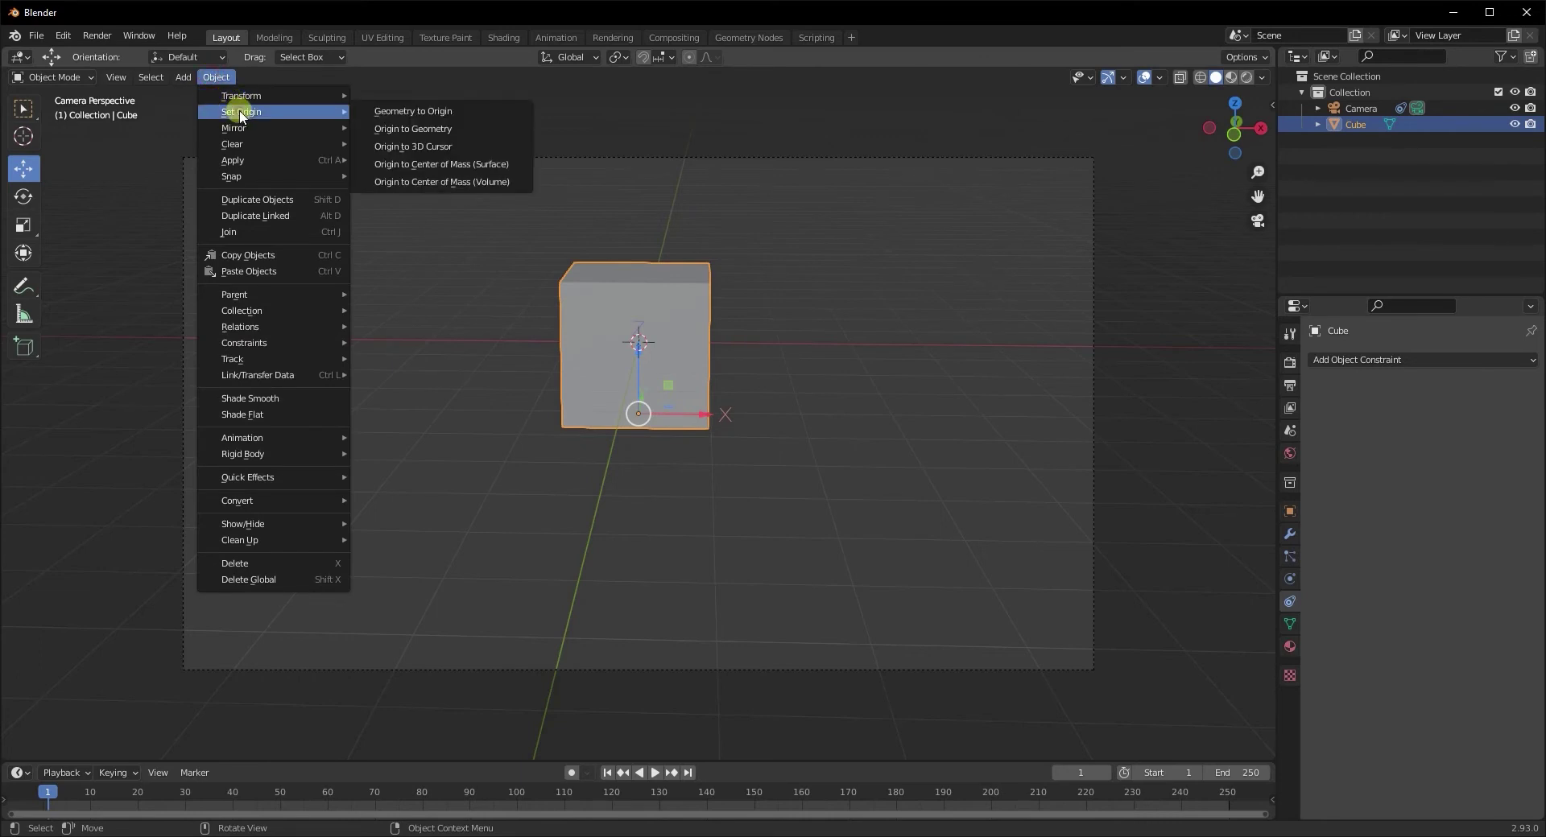
left_click(407, 128)
middle_click_drag(583, 296, 632, 401)
left_click(1240, 59)
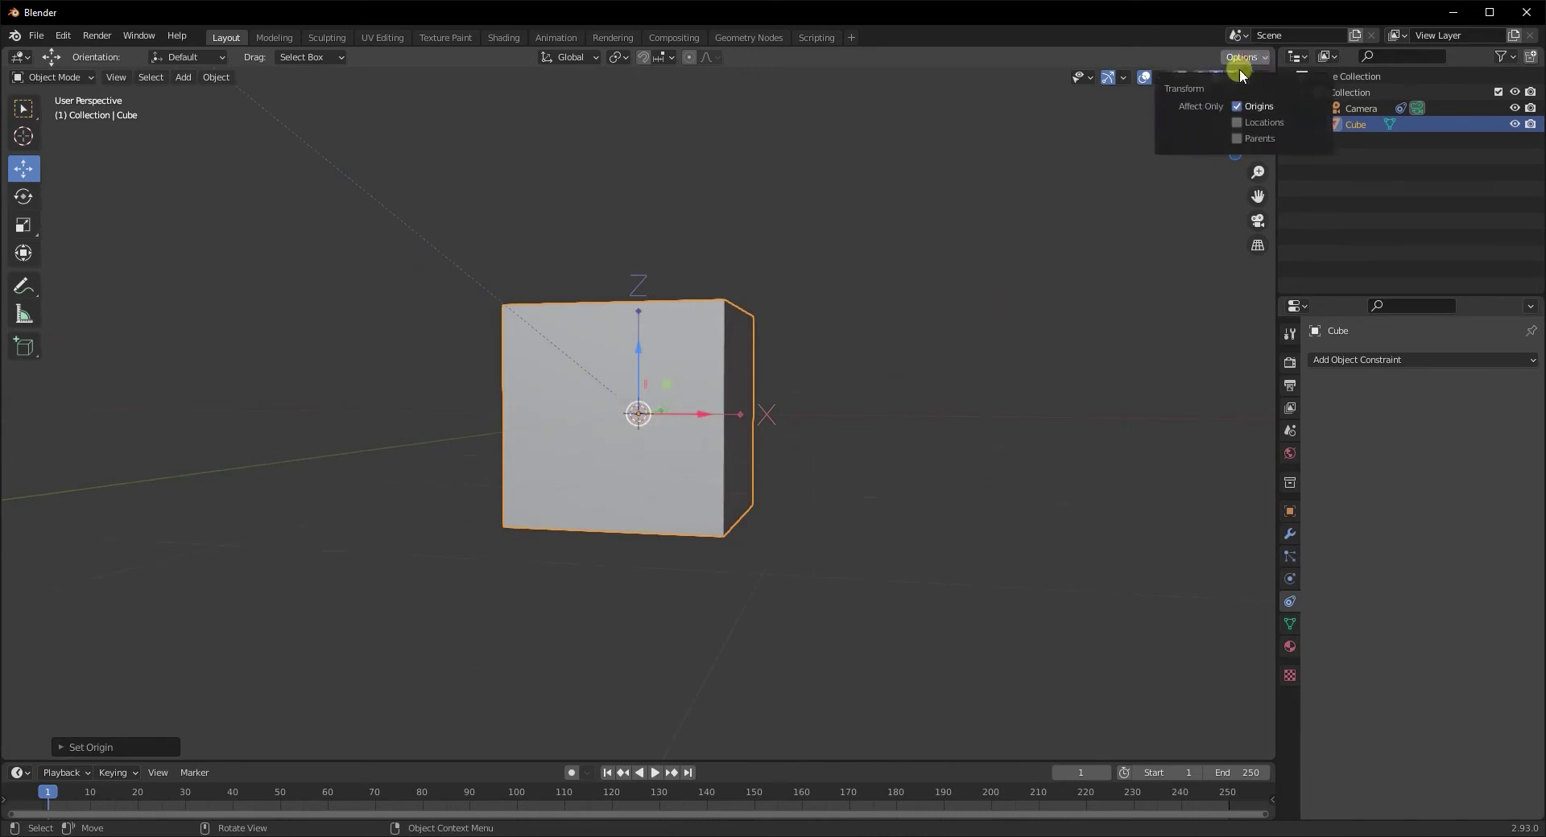
left_click(1234, 105)
Add a Bezier circle curve around the cube and scale it uniformly by about 12.25
scroll(516, 483, "down", 3)
middle_click_drag(483, 488, 553, 501)
scroll(540, 507, "down", 2)
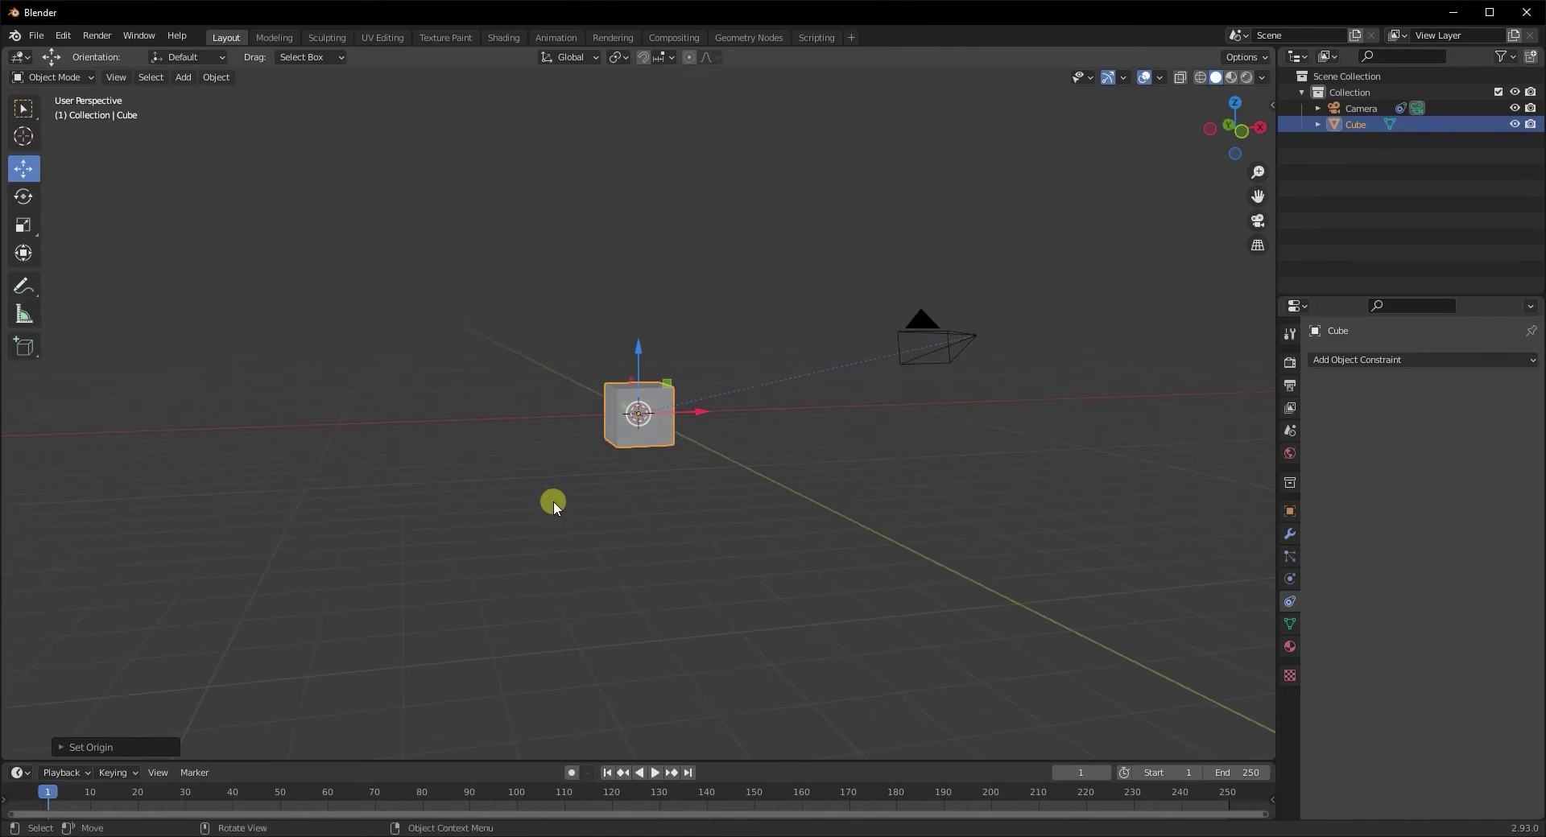
middle_click_drag(559, 483, 583, 473)
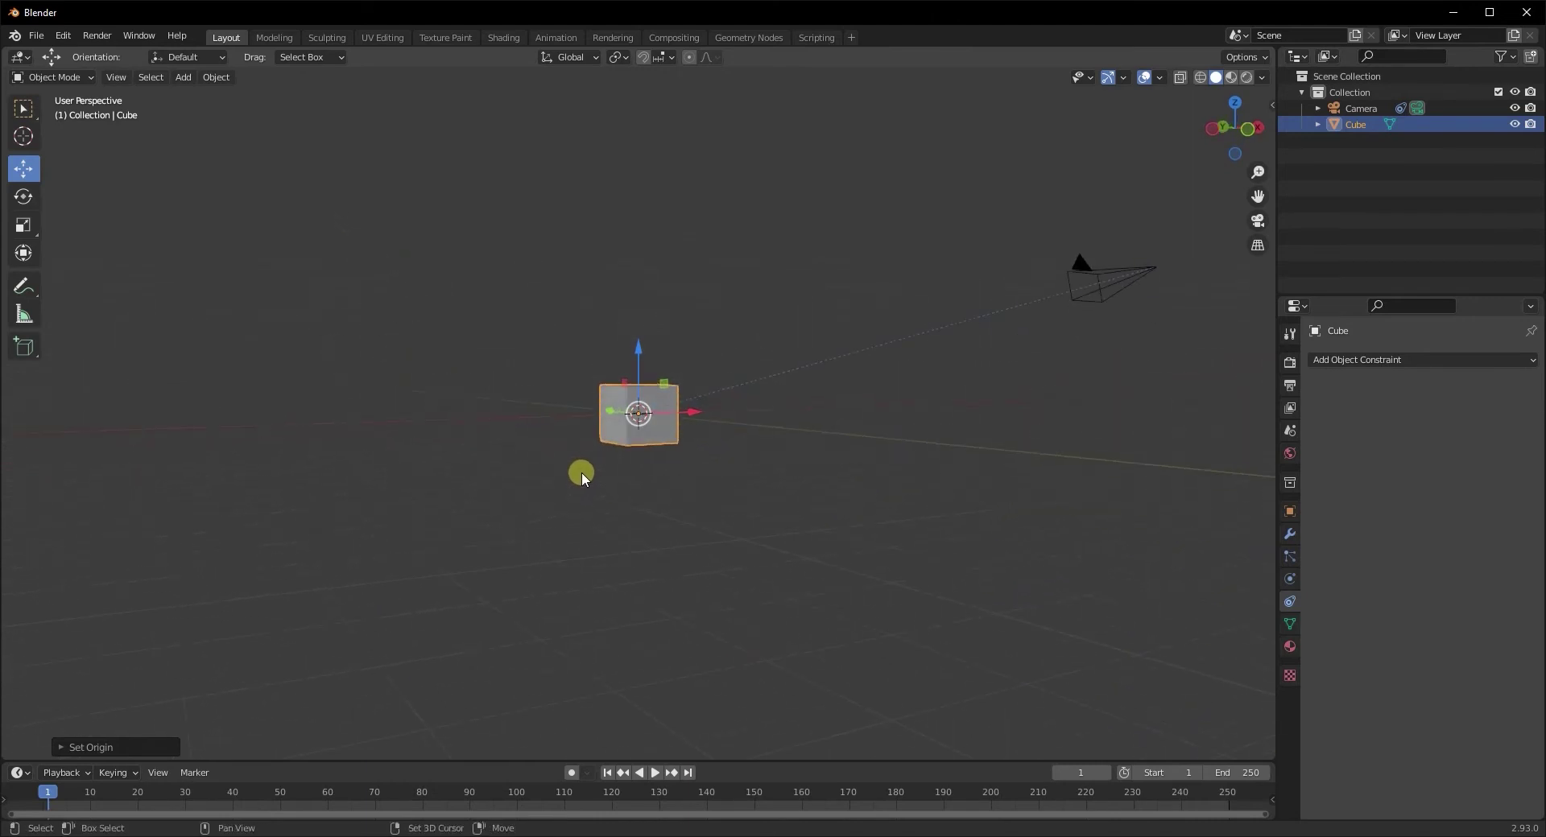
key("shift+a")
mouse_move(590, 249)
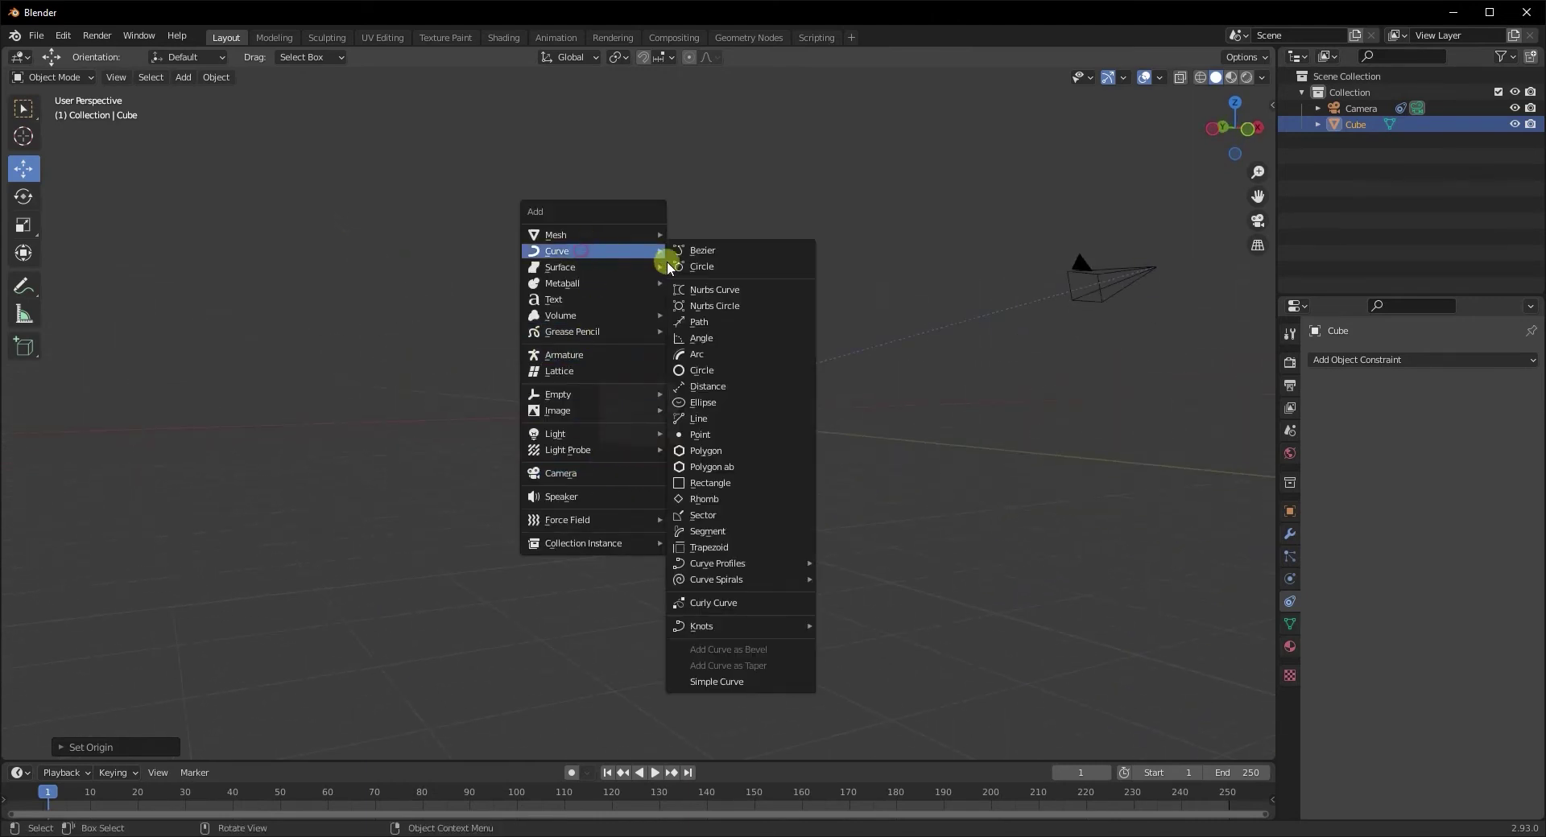
left_click(702, 266)
middle_click_drag(703, 269, 519, 382)
key("s")
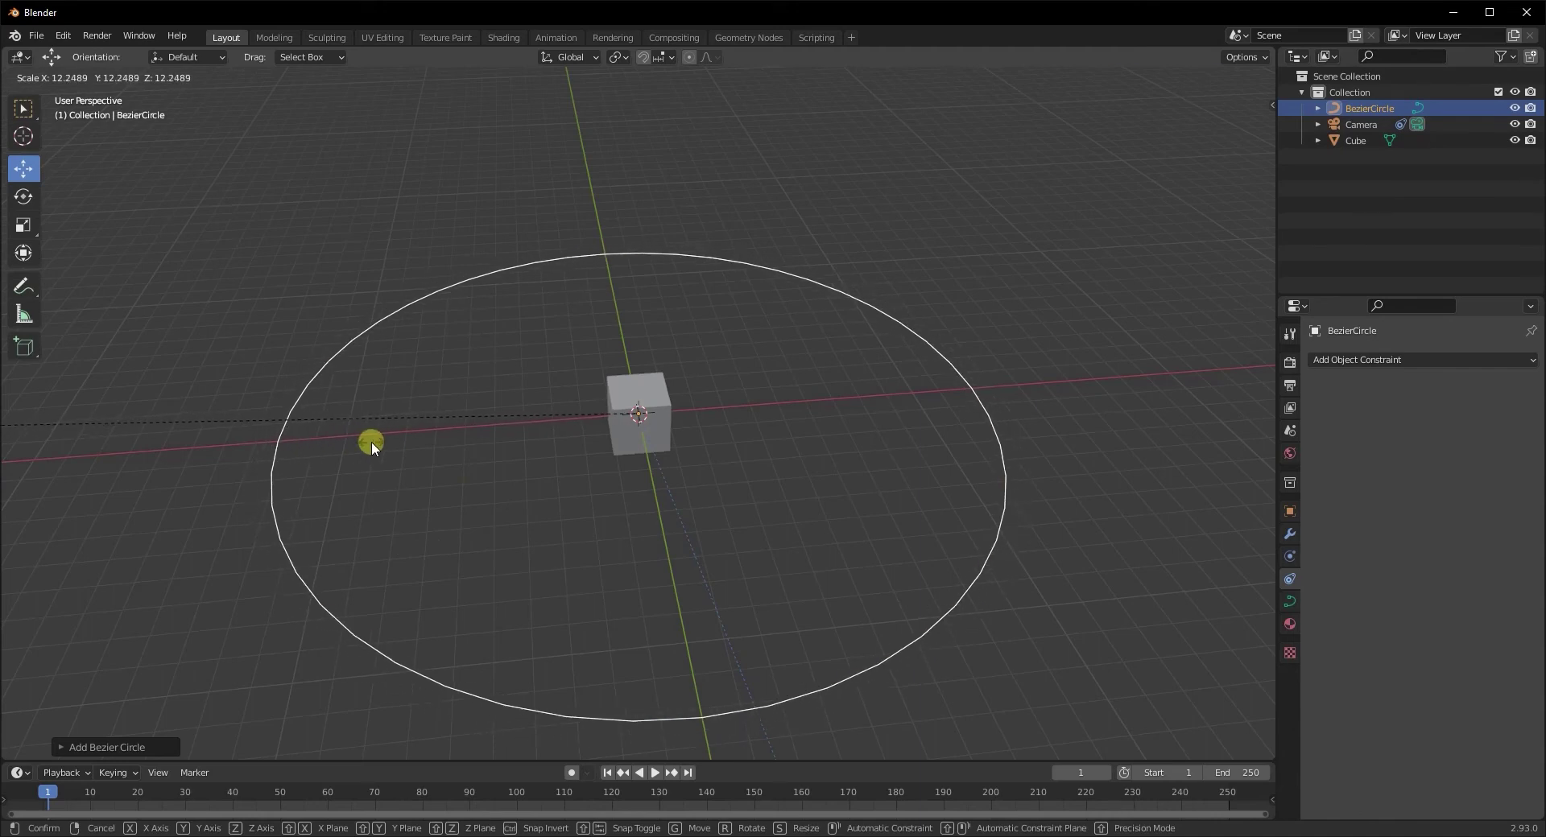
left_click(370, 441)
Parent the camera to the Bezier circle using the Follow Path option
scroll(504, 431, "down", 3)
middle_click_drag(614, 432, 611, 475)
scroll(612, 476, "up", 2)
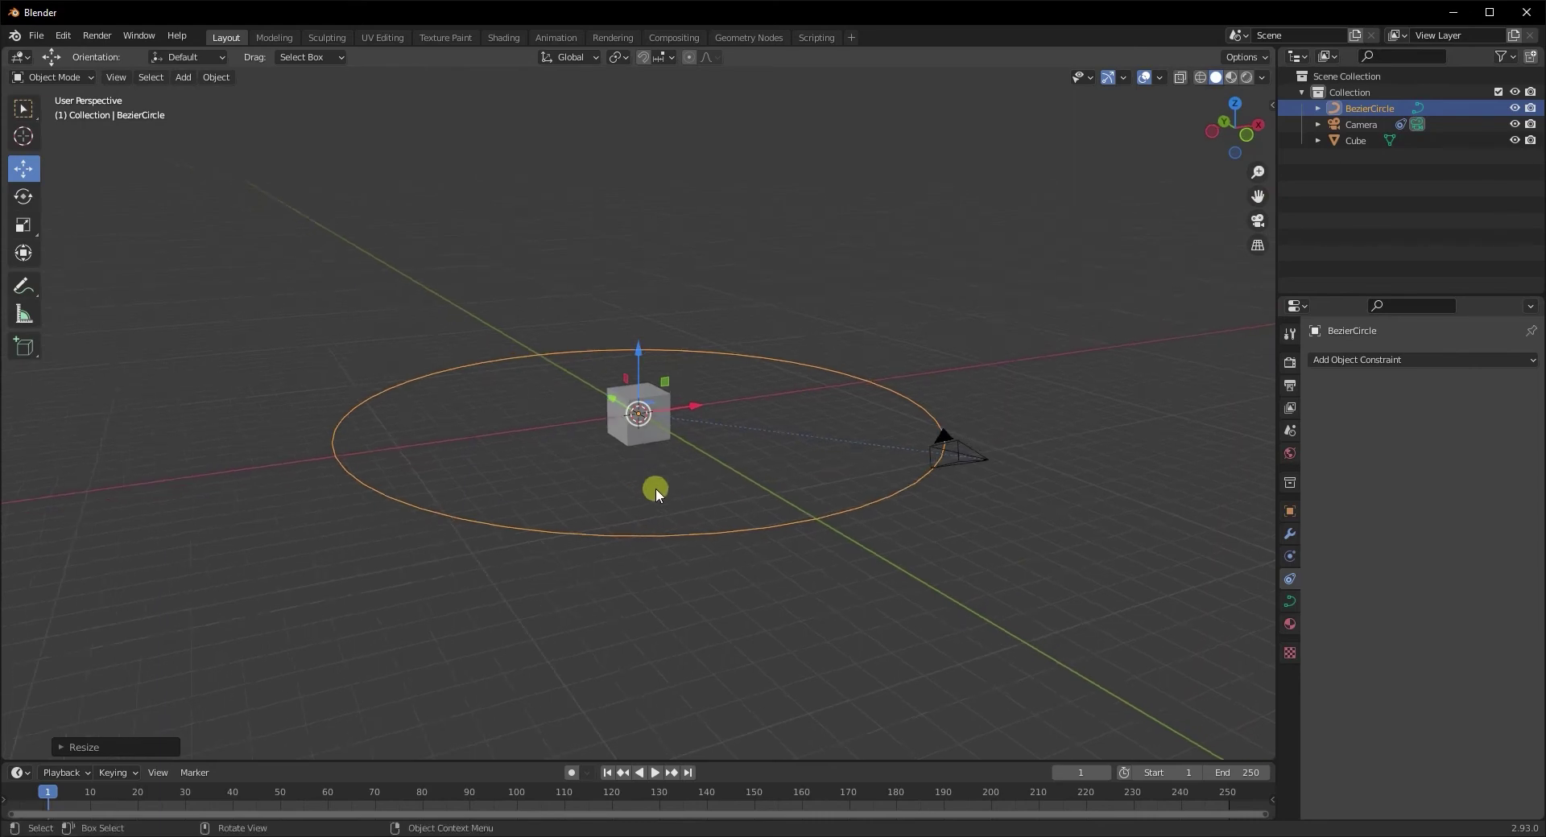
mouse_move(656, 488)
middle_mouse_down()
mouse_move(694, 467)
mouse_move(667, 468)
middle_mouse_up()
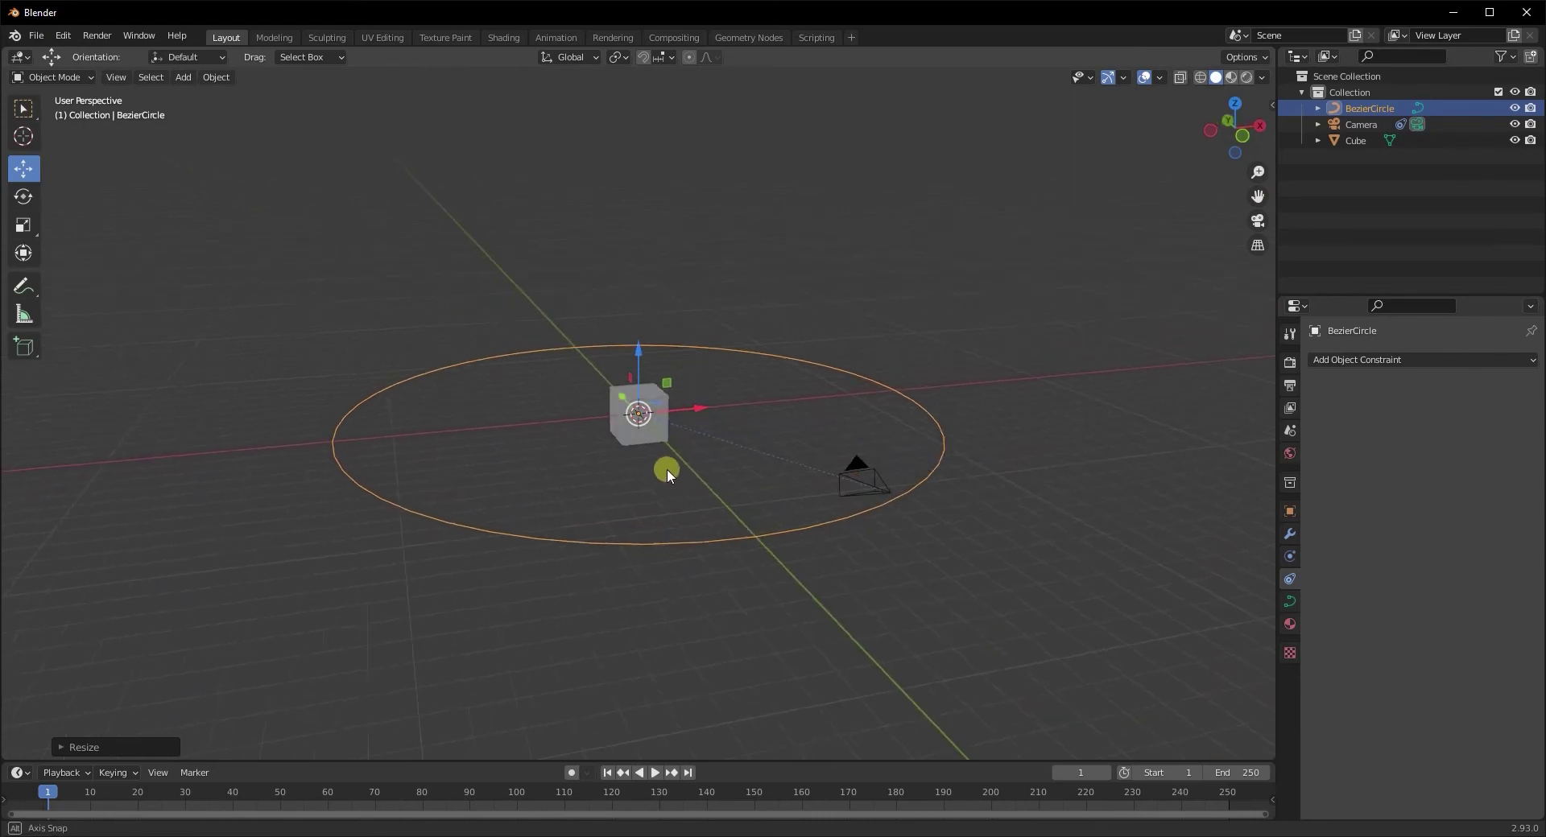
left_click(873, 489)
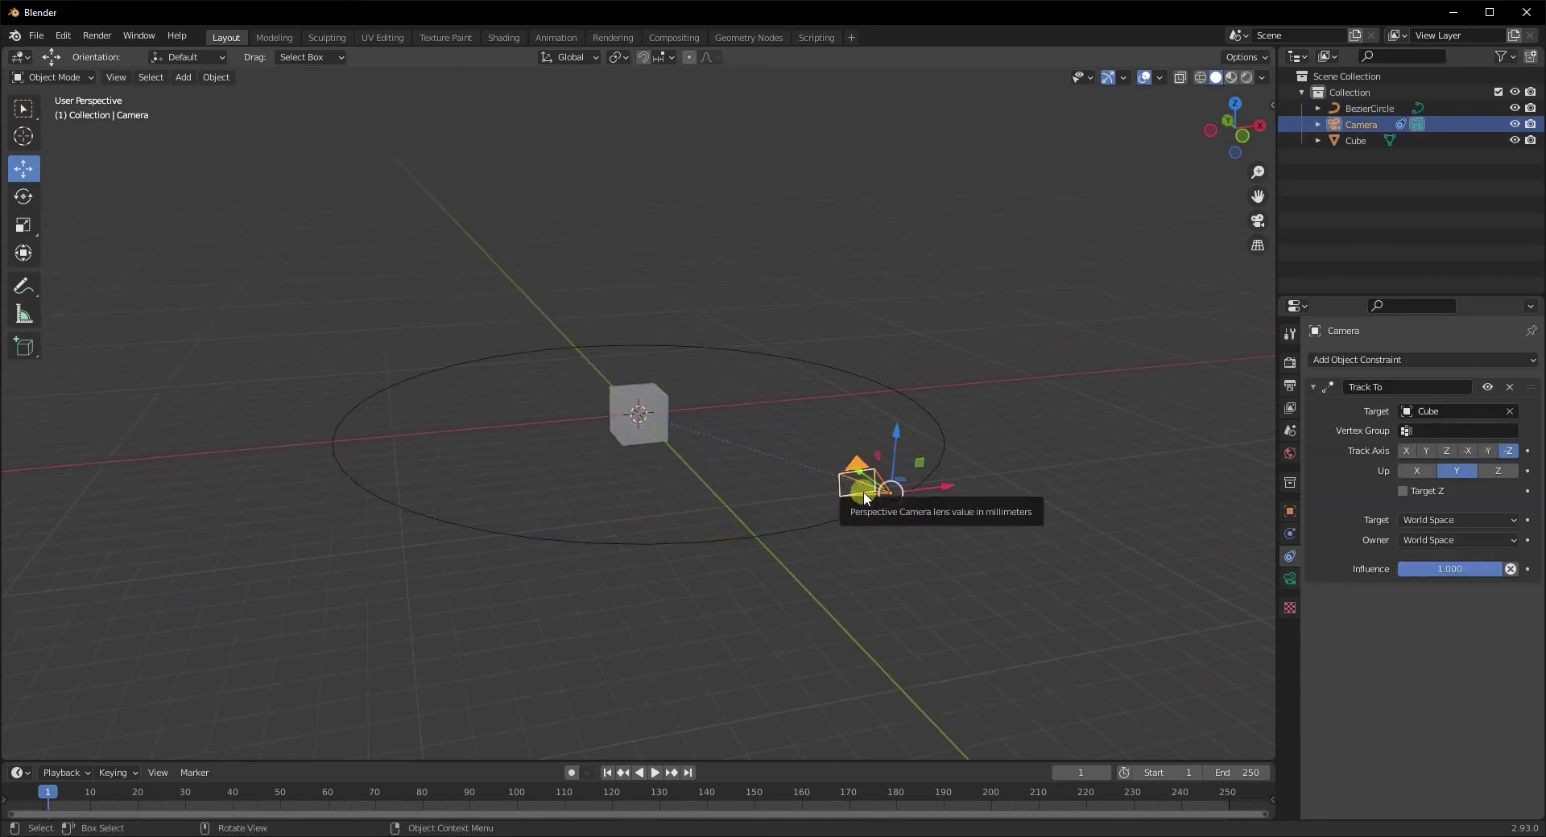
left_click(762, 533, "shift")
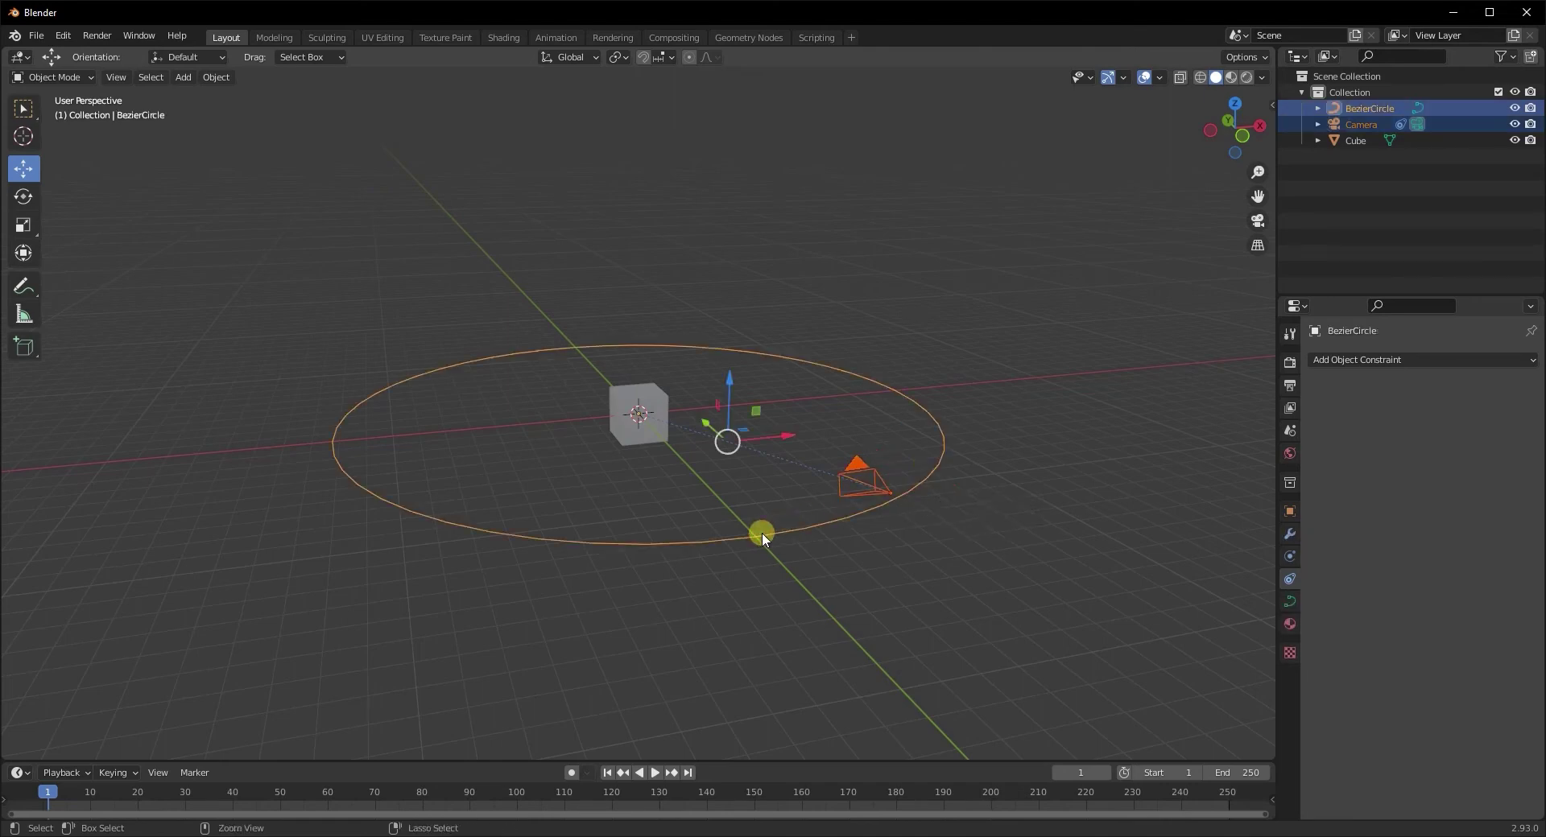
key("ctrl+p")
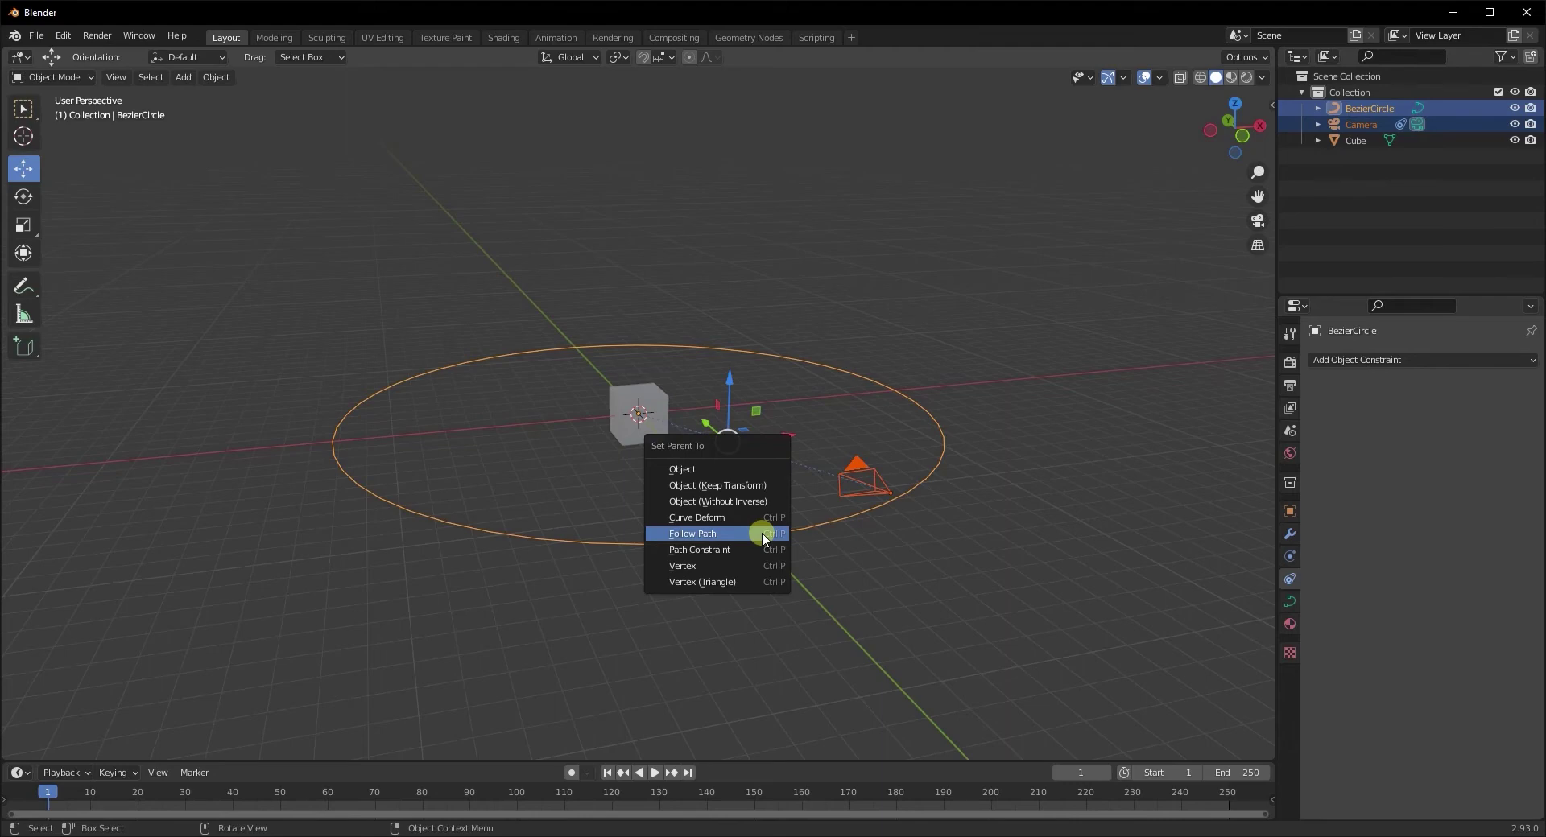
left_click(686, 534)
Play the animation through the camera view to check how the camera circles the cube
middle_click_drag(726, 565, 694, 562)
key("KP_0")
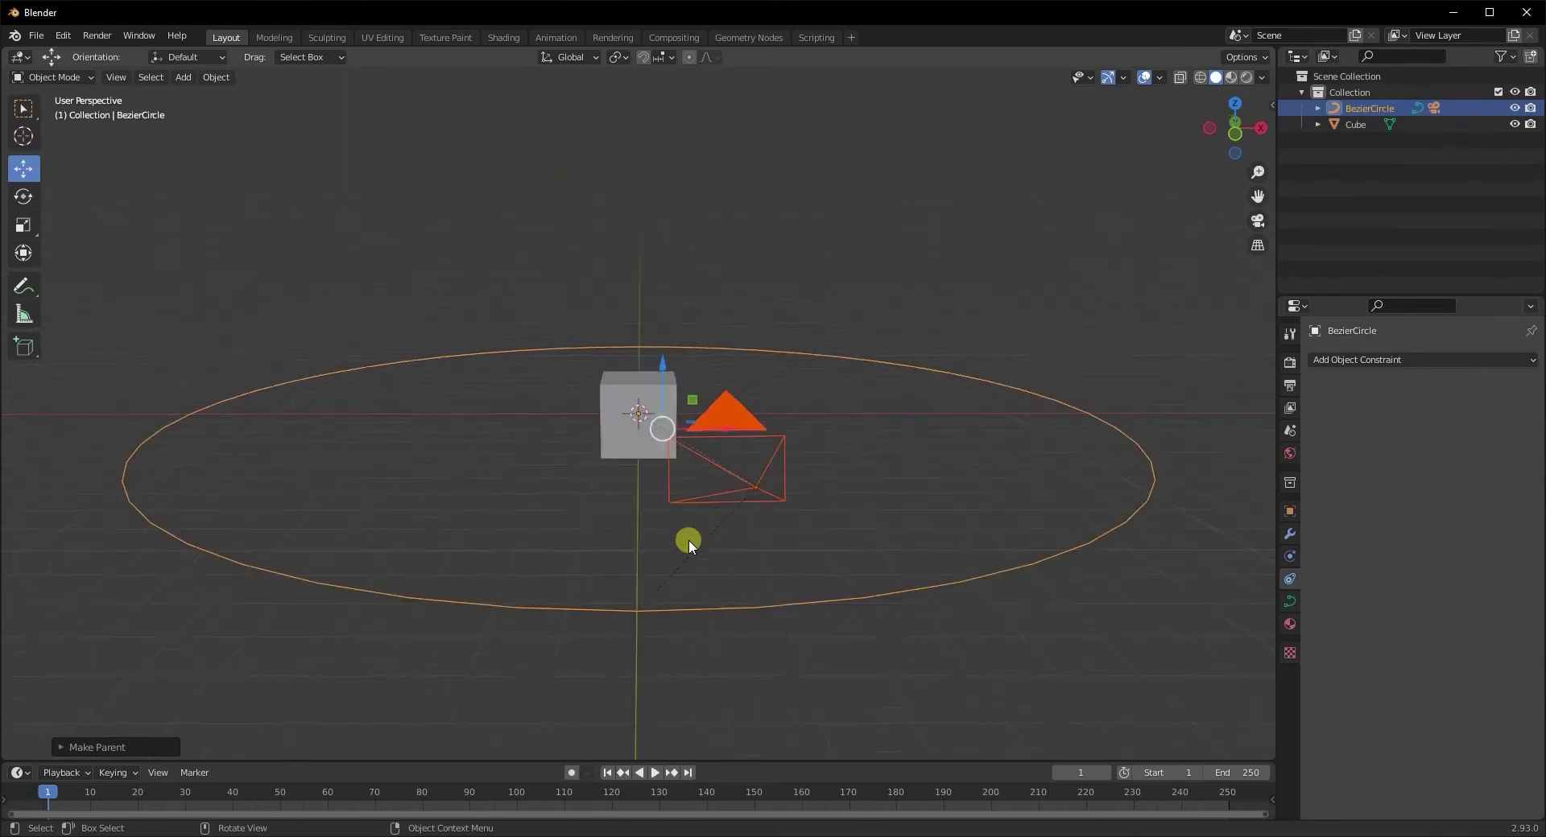
key("space")
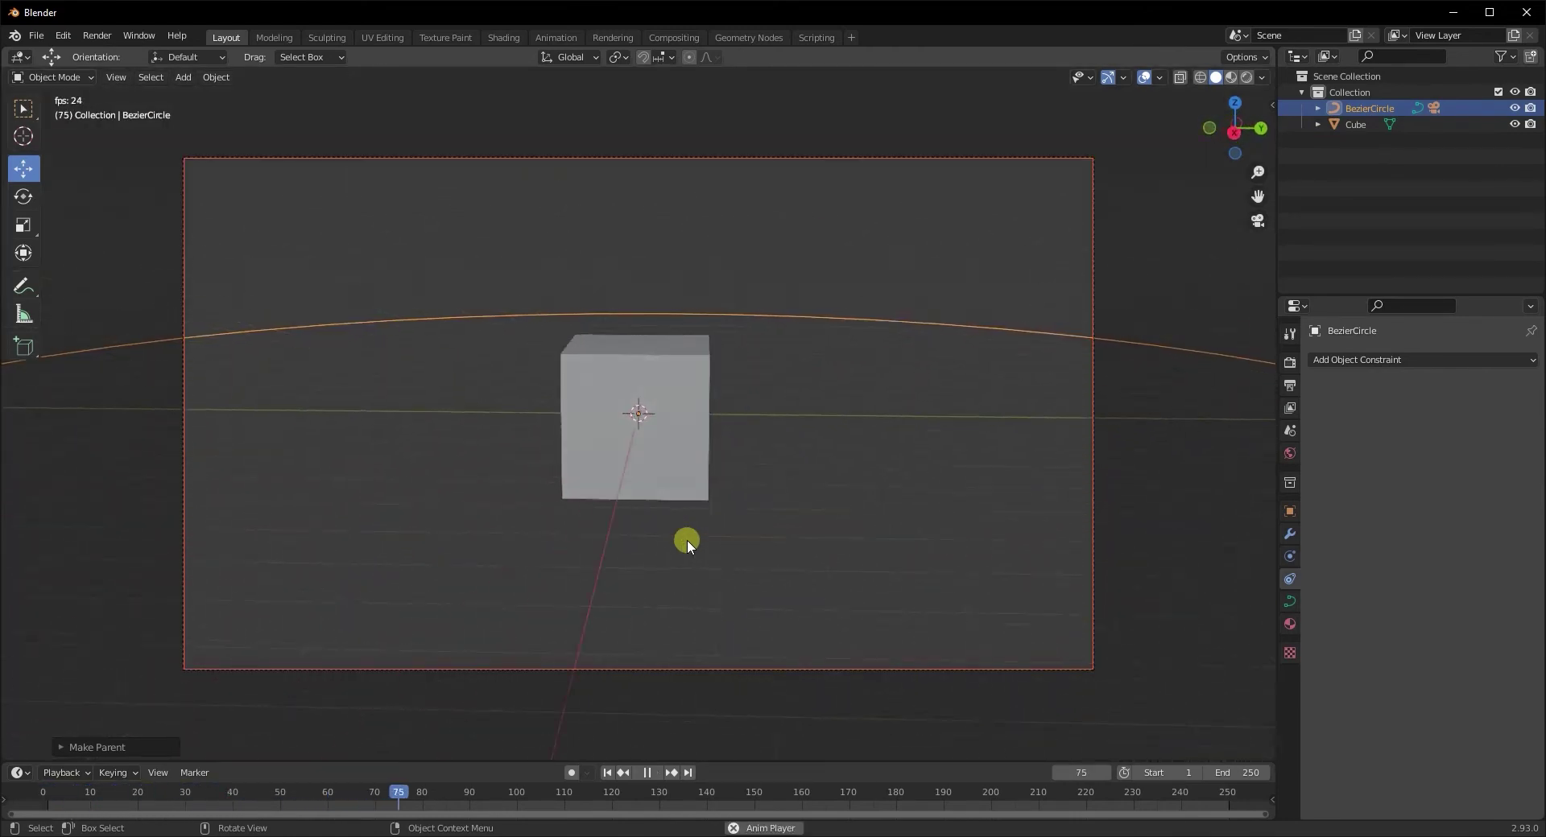
key("space")
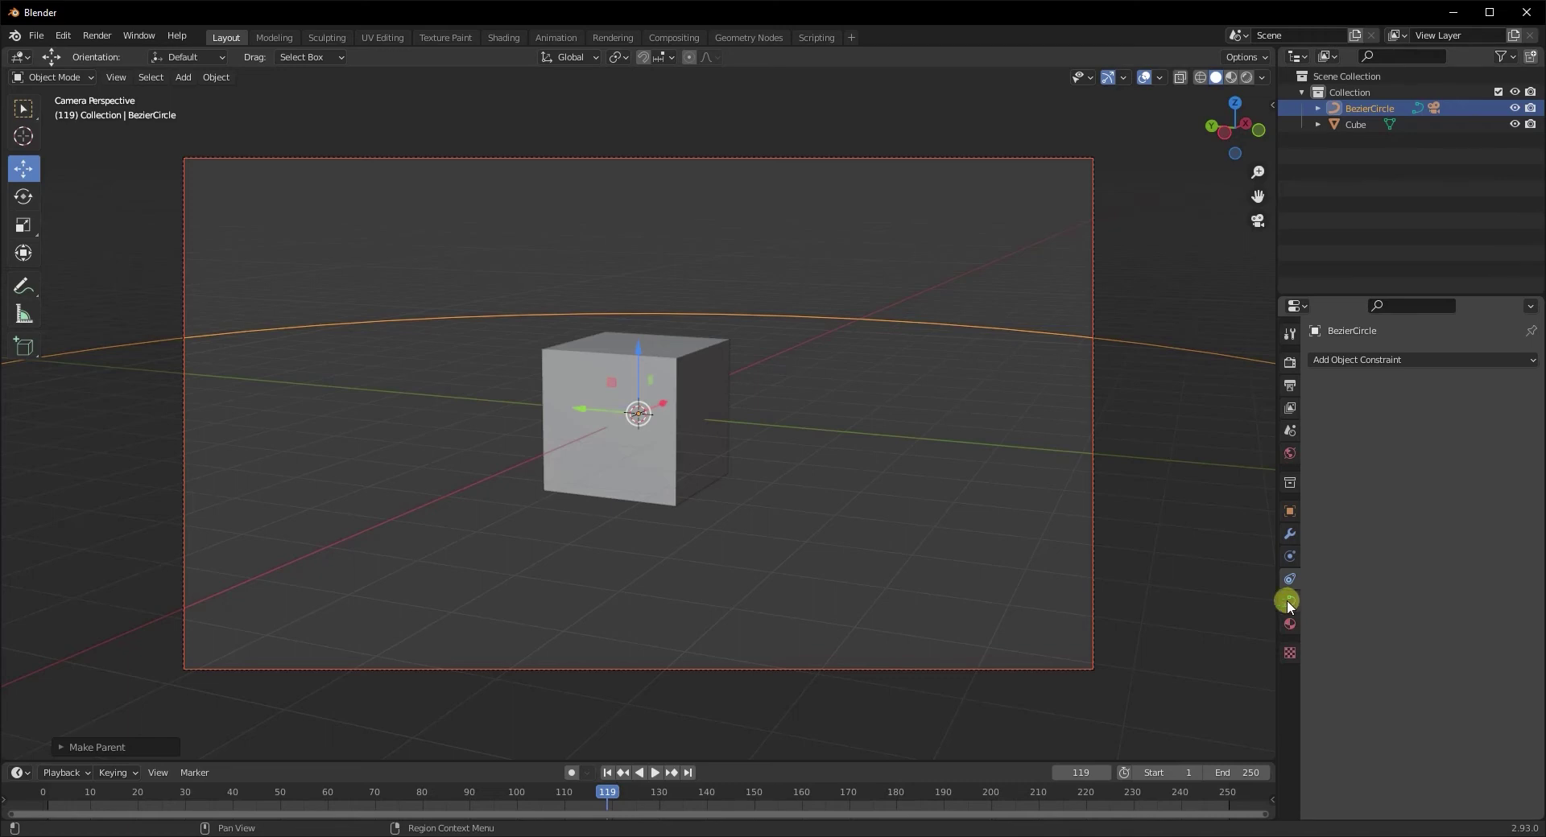
Set the Bezier circle's path animation length to 251 frames
left_click(1137, 338)
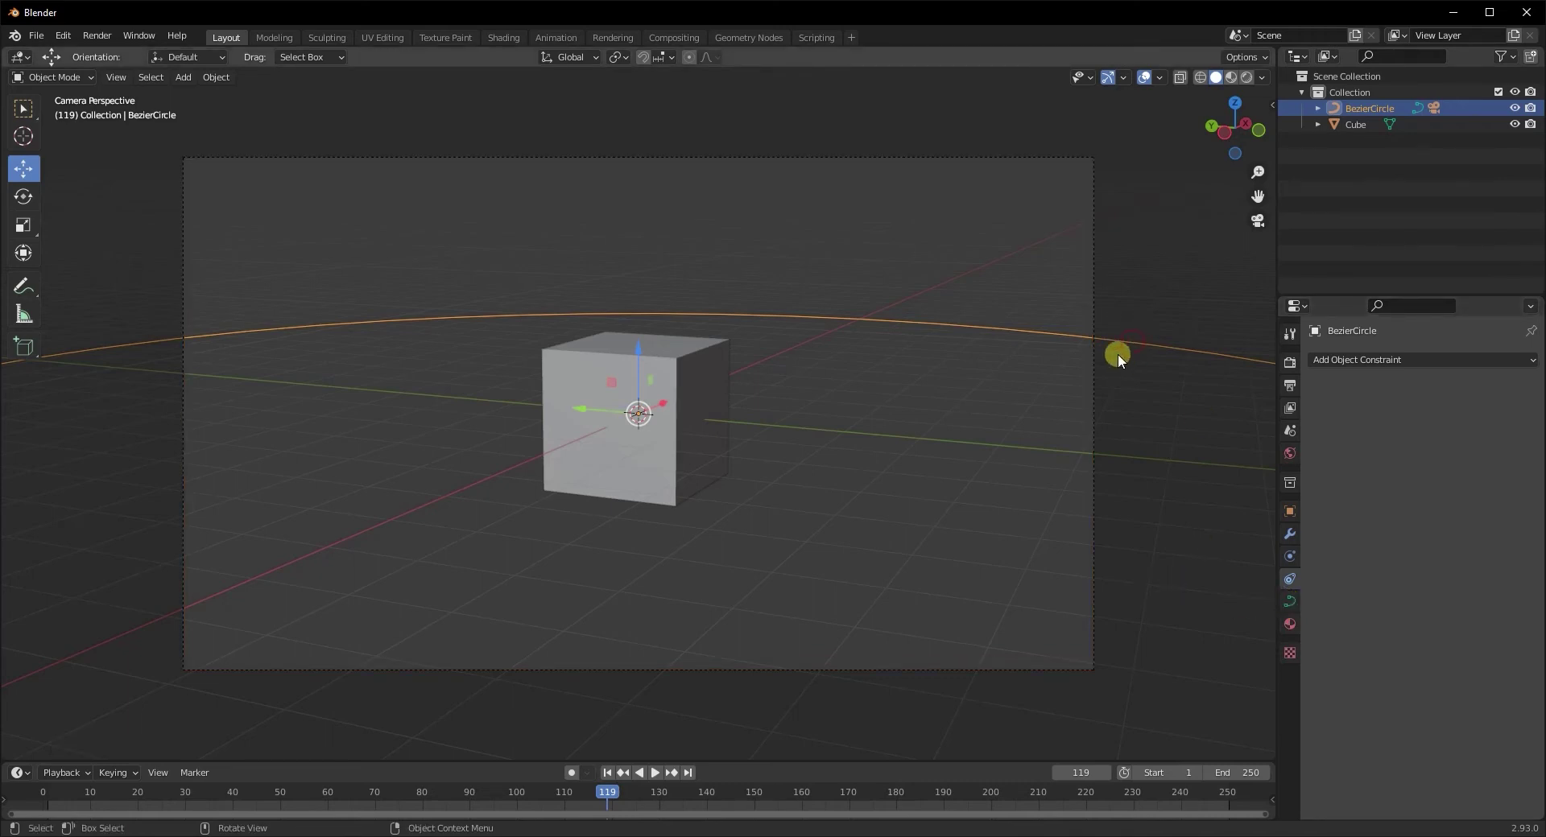
left_click(1290, 600)
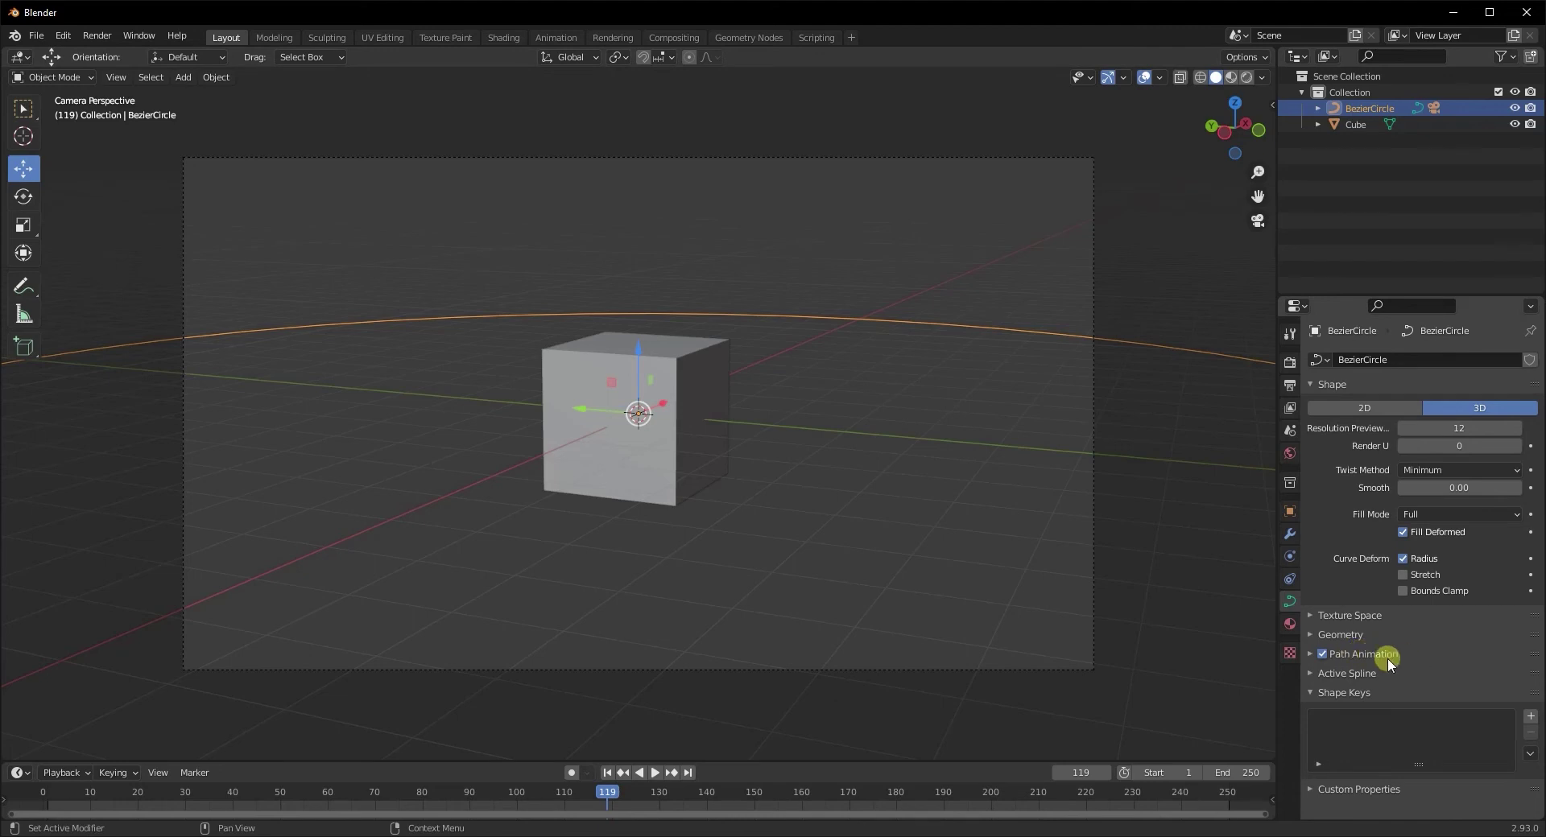
left_click(1309, 653)
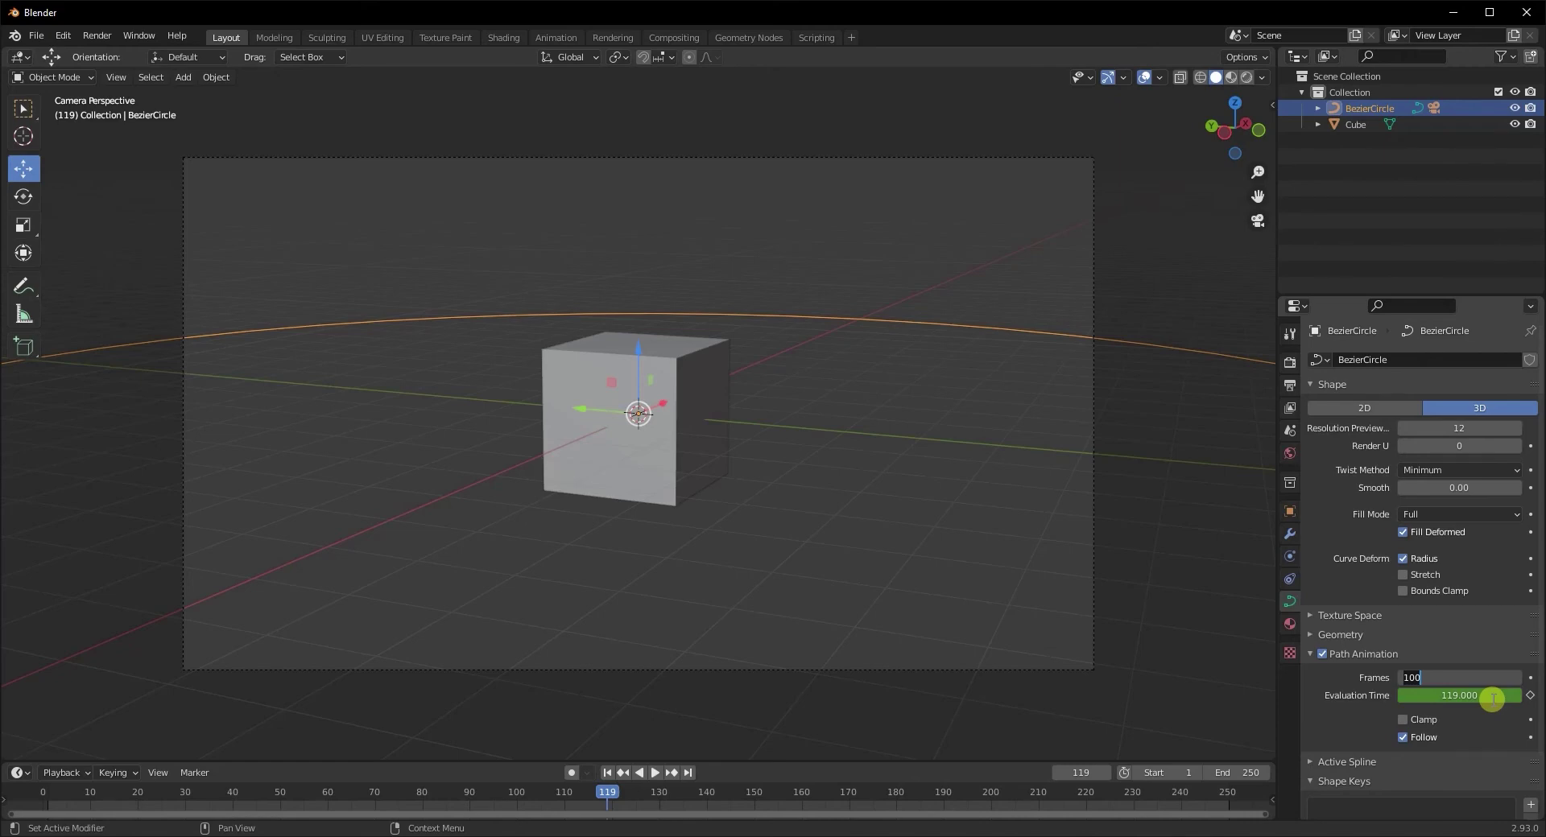
key("Return")
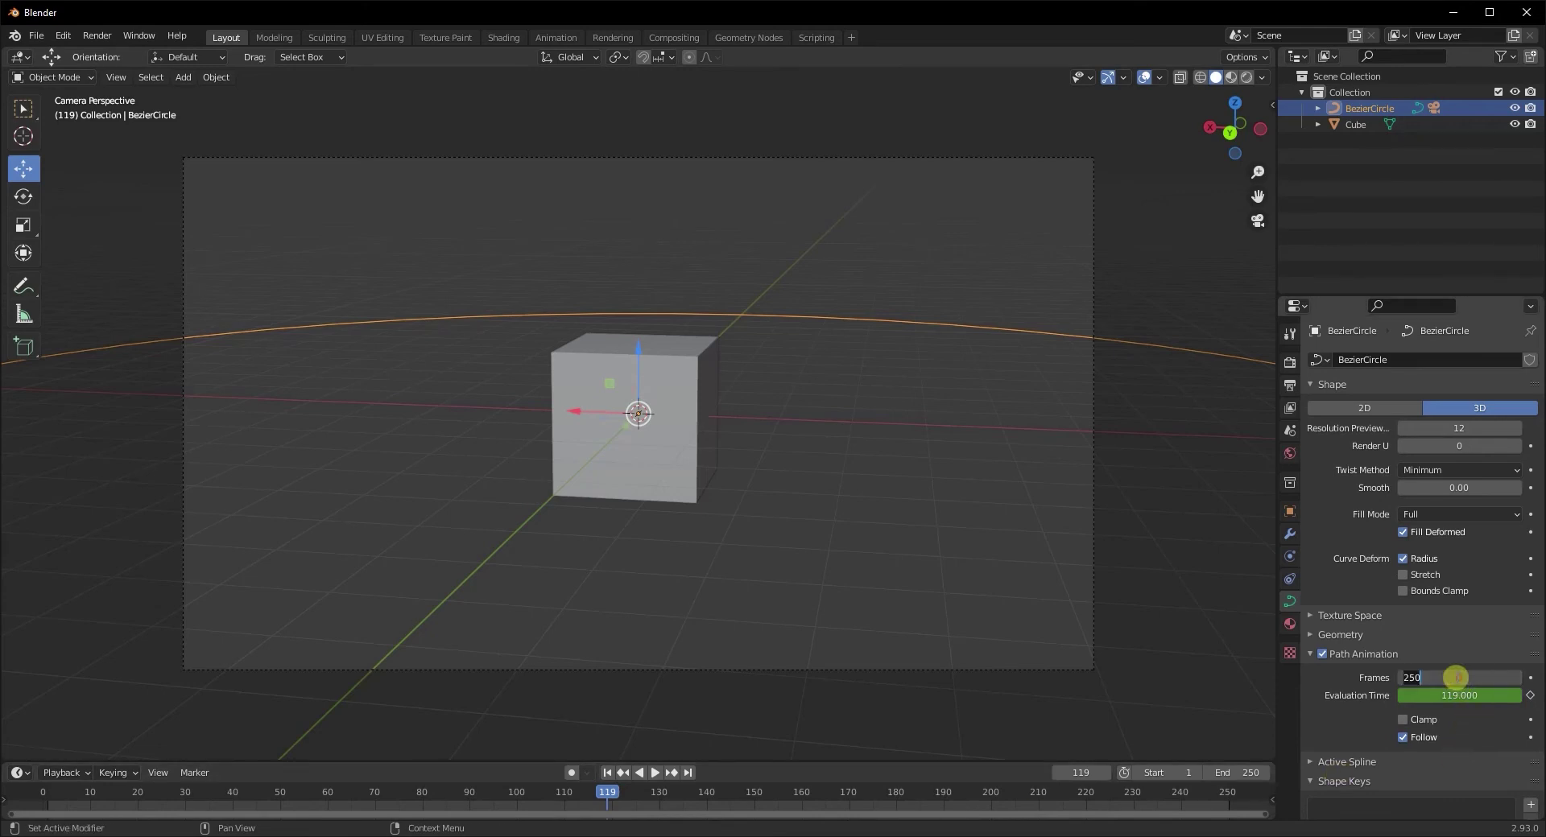
type("51")
key("Return")
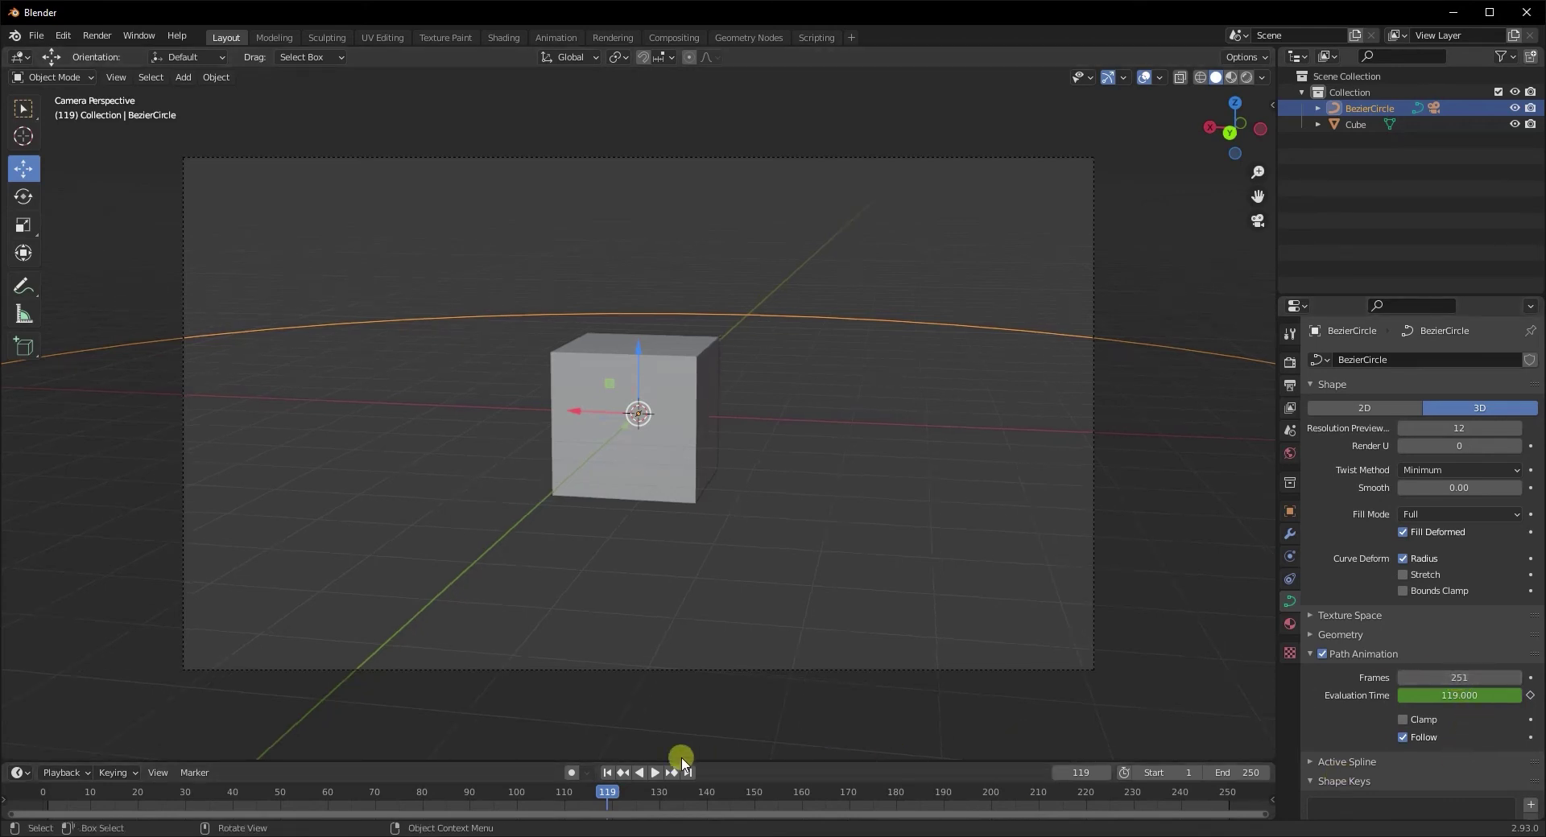
Enlarge the timeline and play the animation from frame 1 through the camera view
left_click(610, 772)
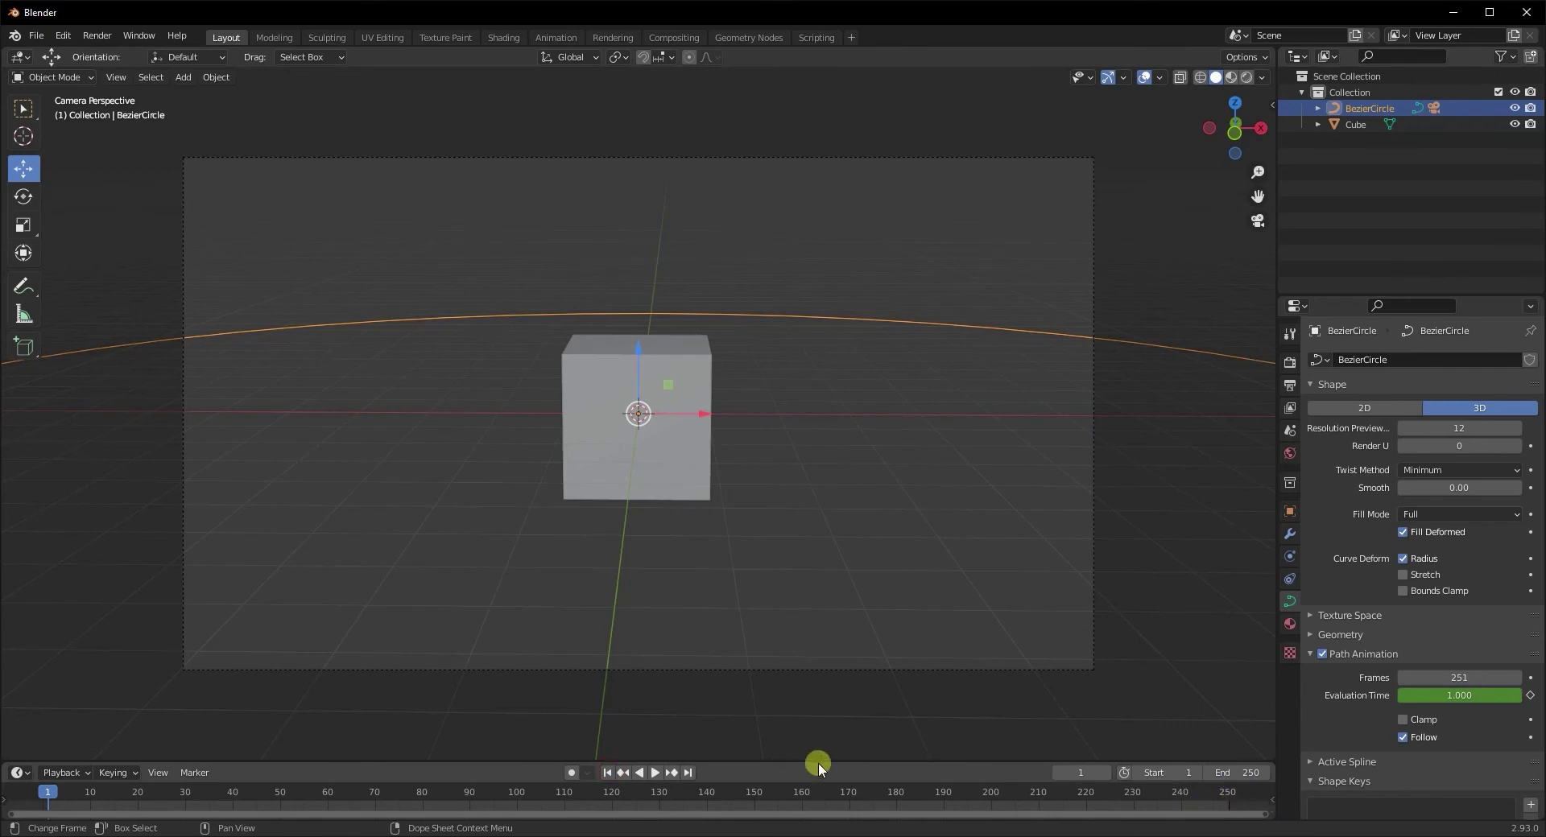
left_click_drag(867, 762, 839, 484)
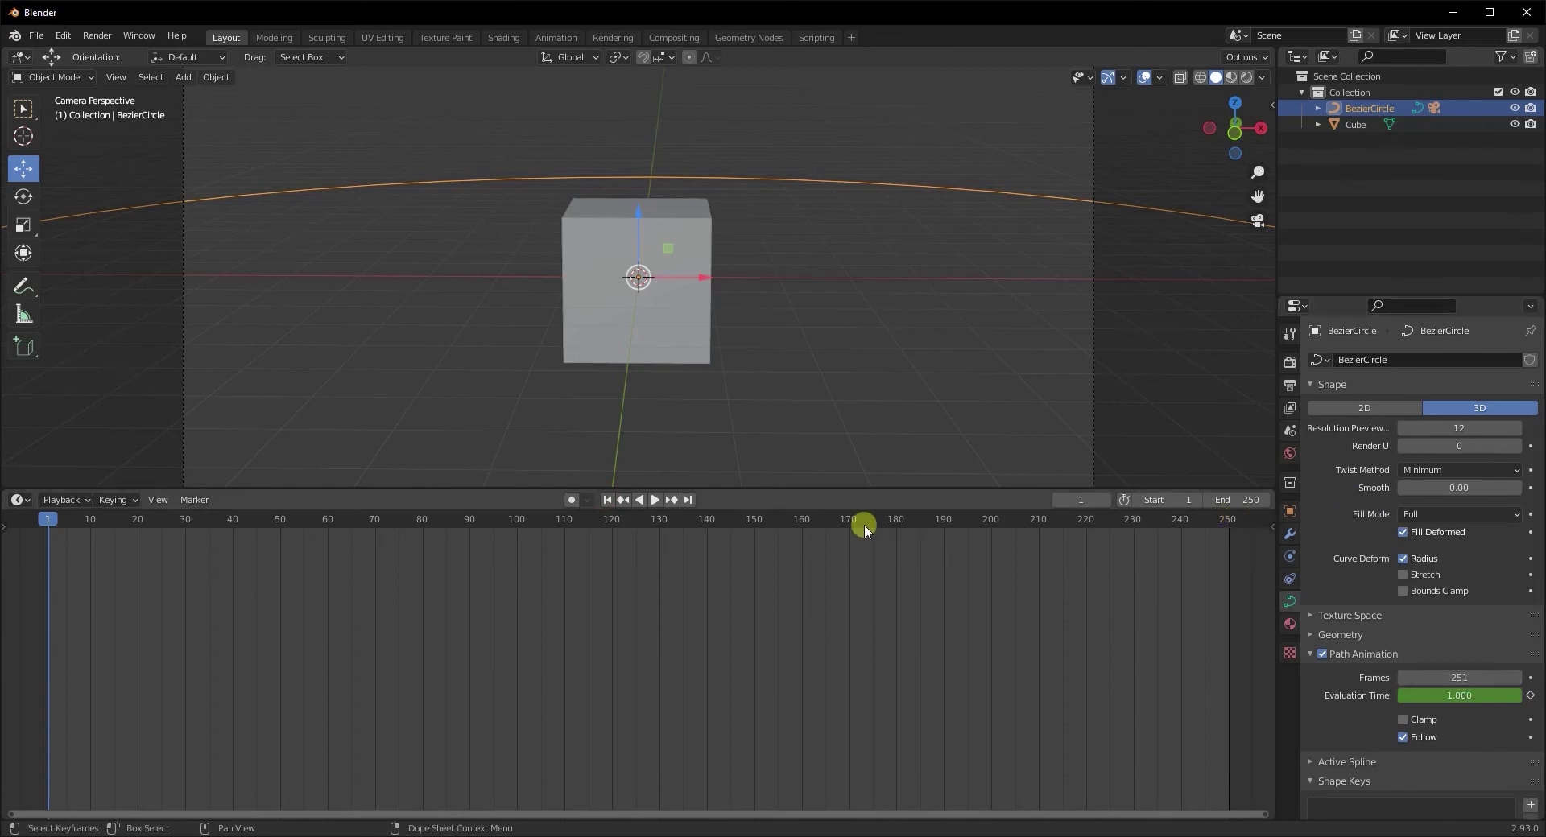
key("space")
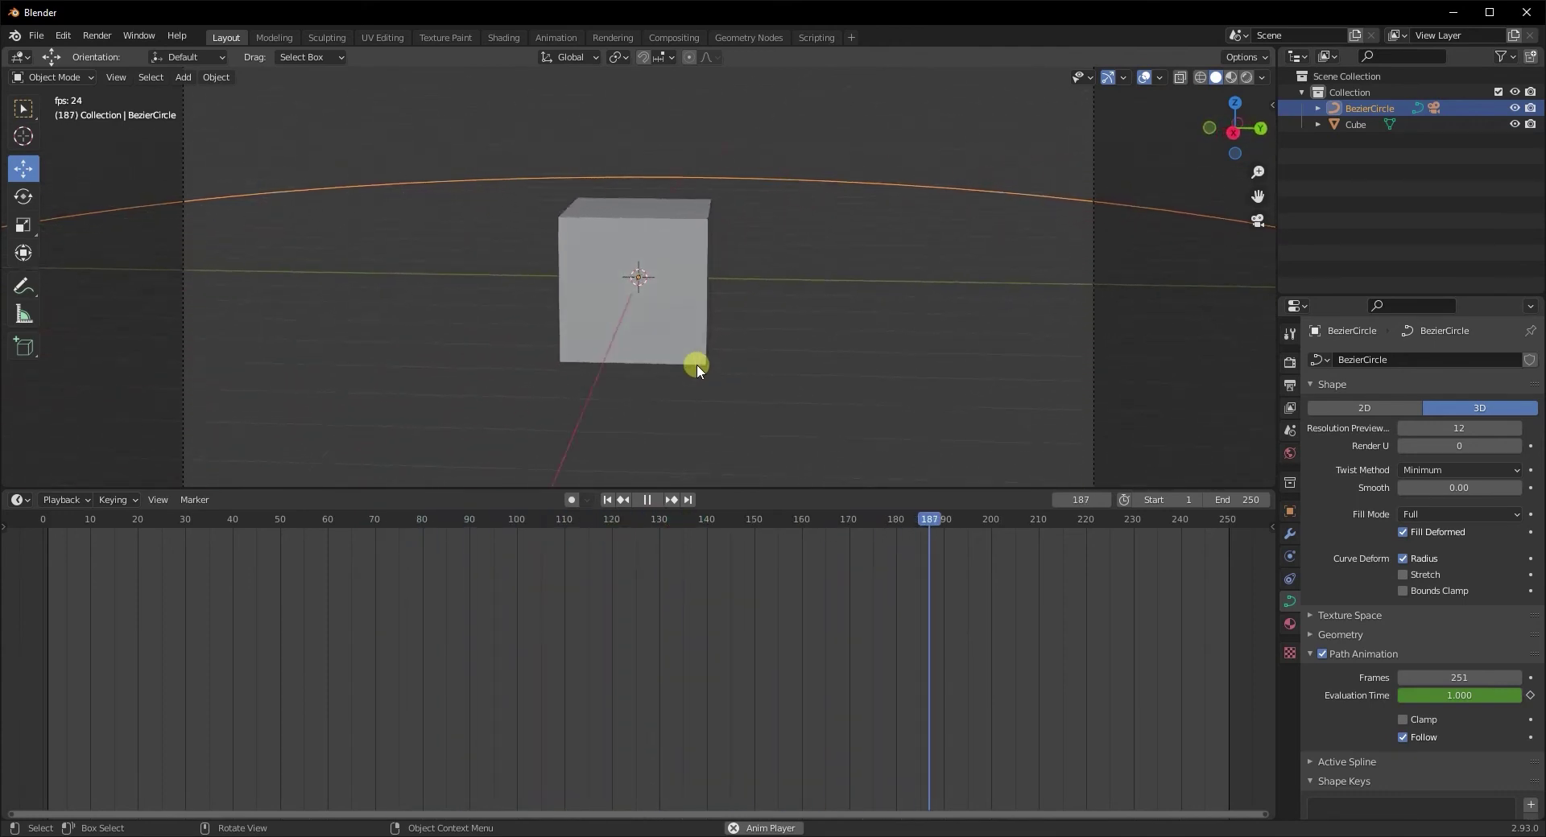
key("space")
Leave the camera view and move the cube along the X axis well away from the circle's centre
middle_click_drag(697, 364, 620, 282)
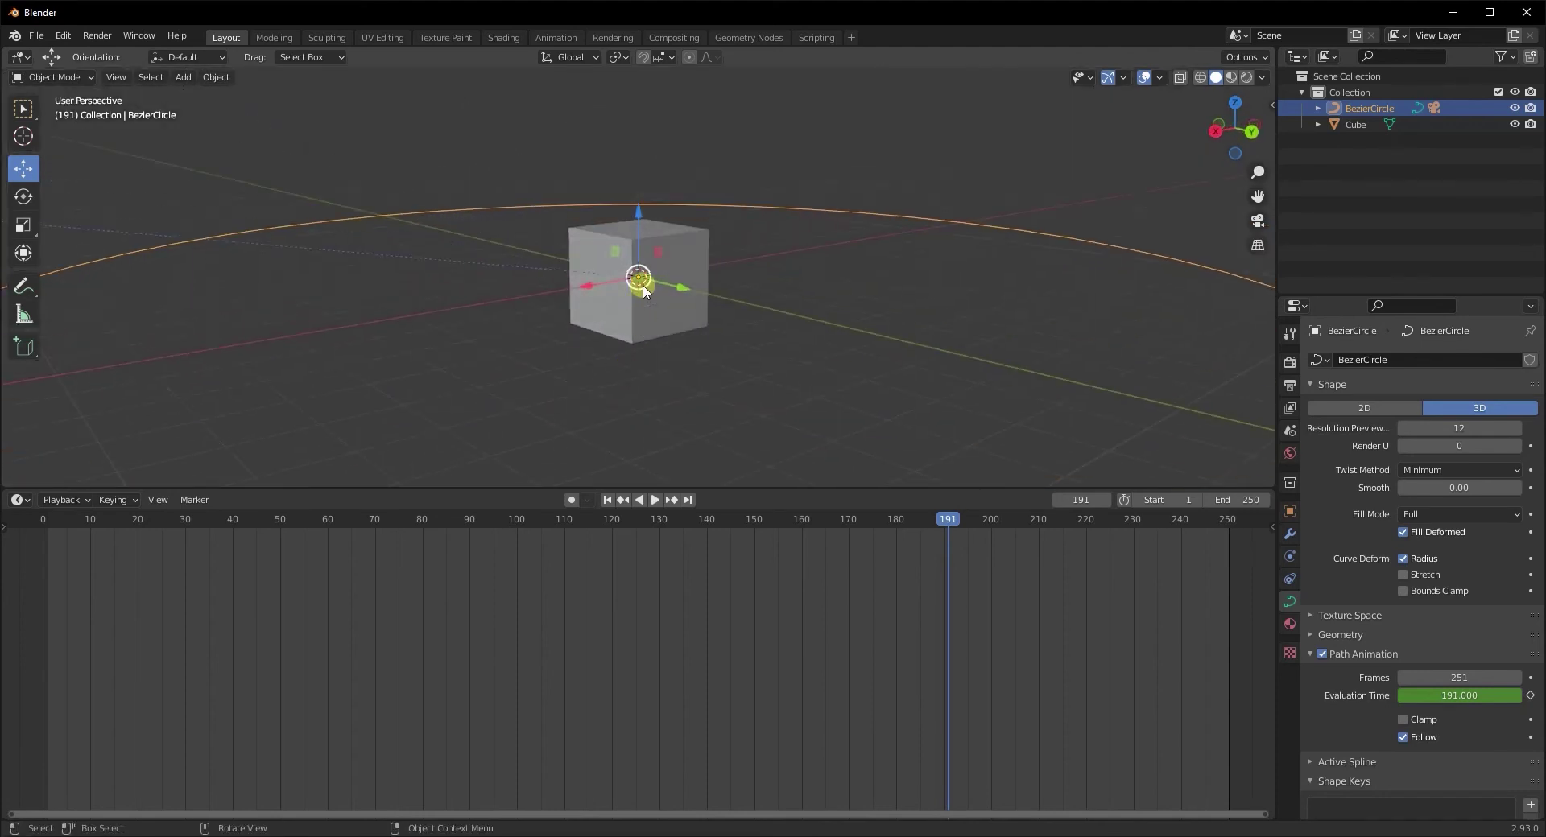
left_click(604, 337)
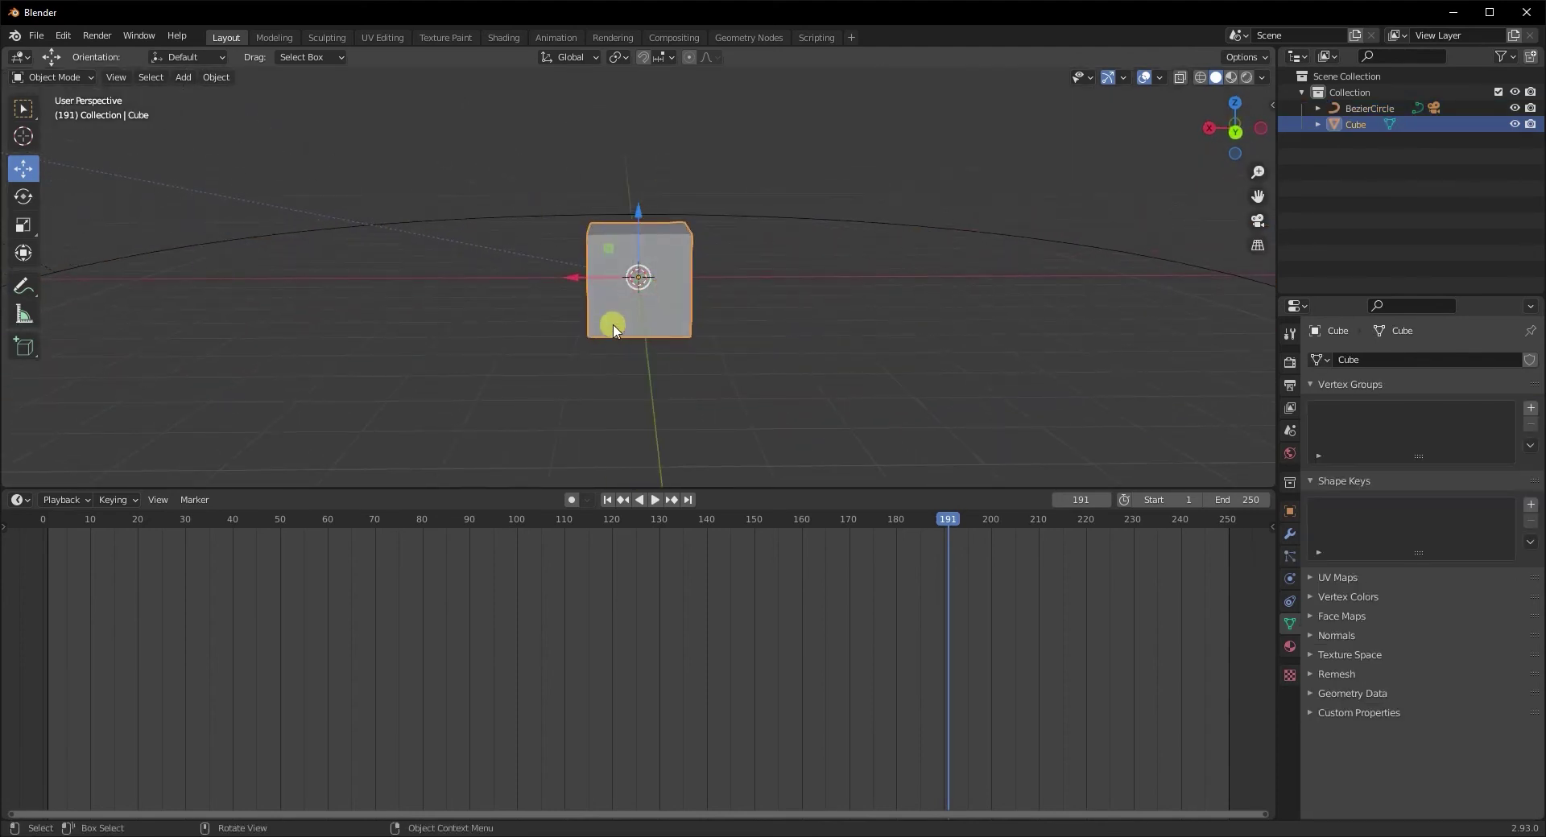
left_click_drag(577, 277, 148, 252)
middle_click_drag(148, 252, 308, 334)
left_click_drag(354, 299, 342, 301)
Check the displaced cube's framing through the camera and replay the animation from frame 1
key("KP_0")
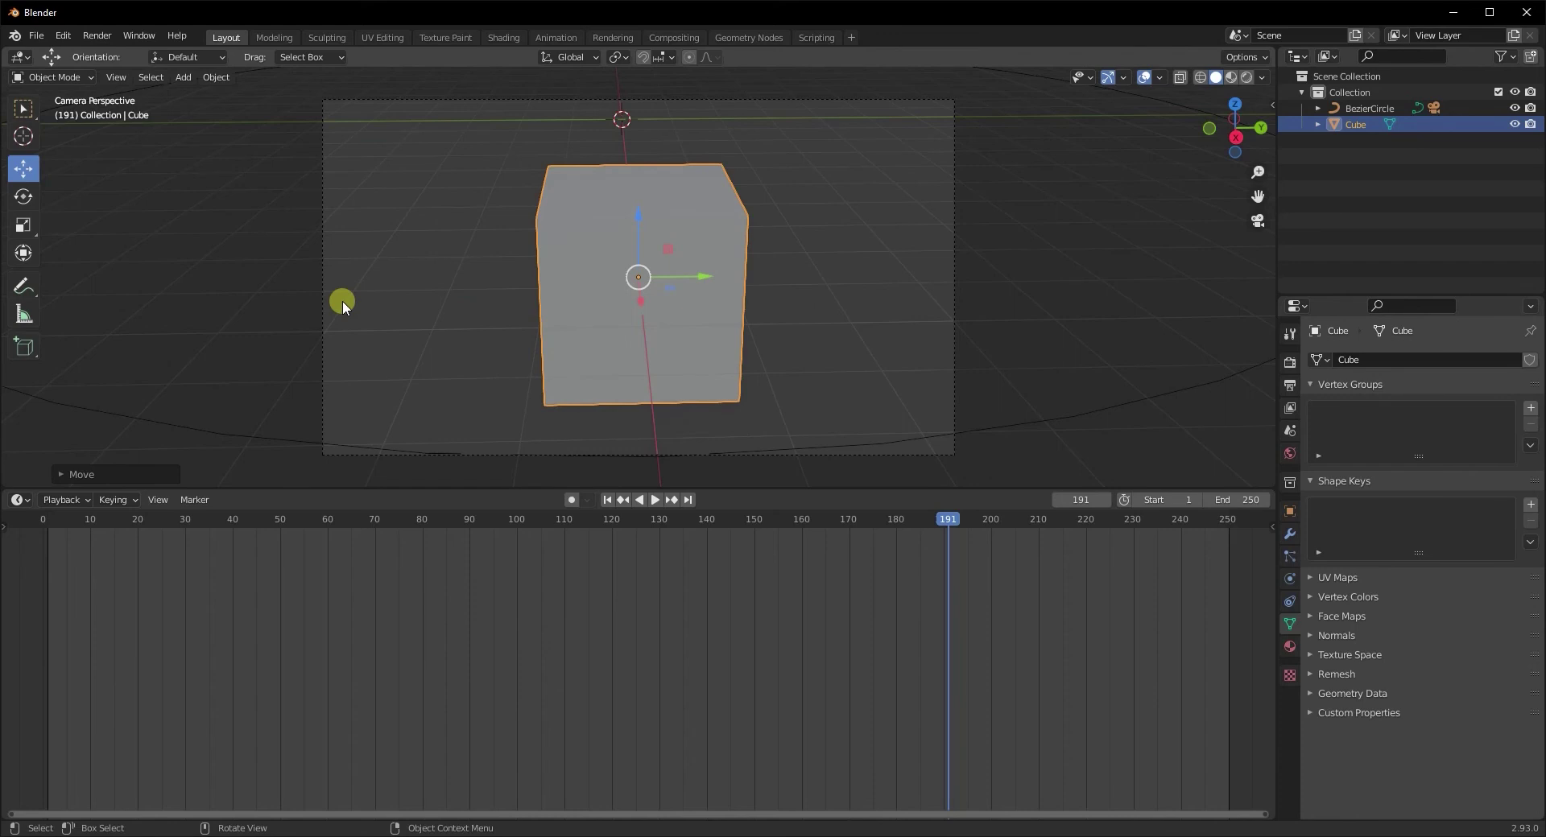
middle_click_drag(342, 301, 810, 394)
key("KP_0")
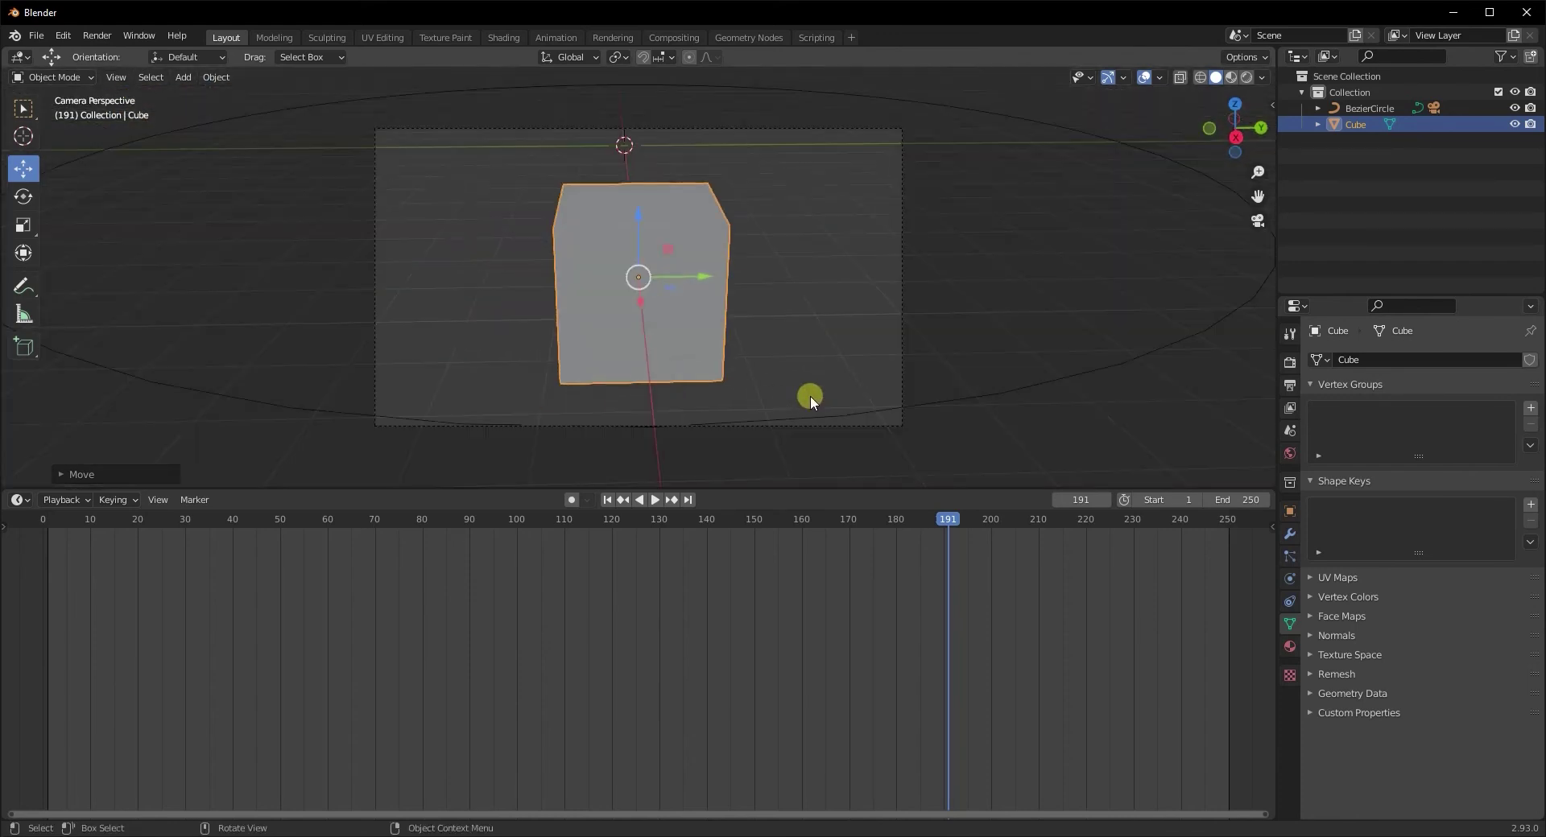
left_click(607, 500)
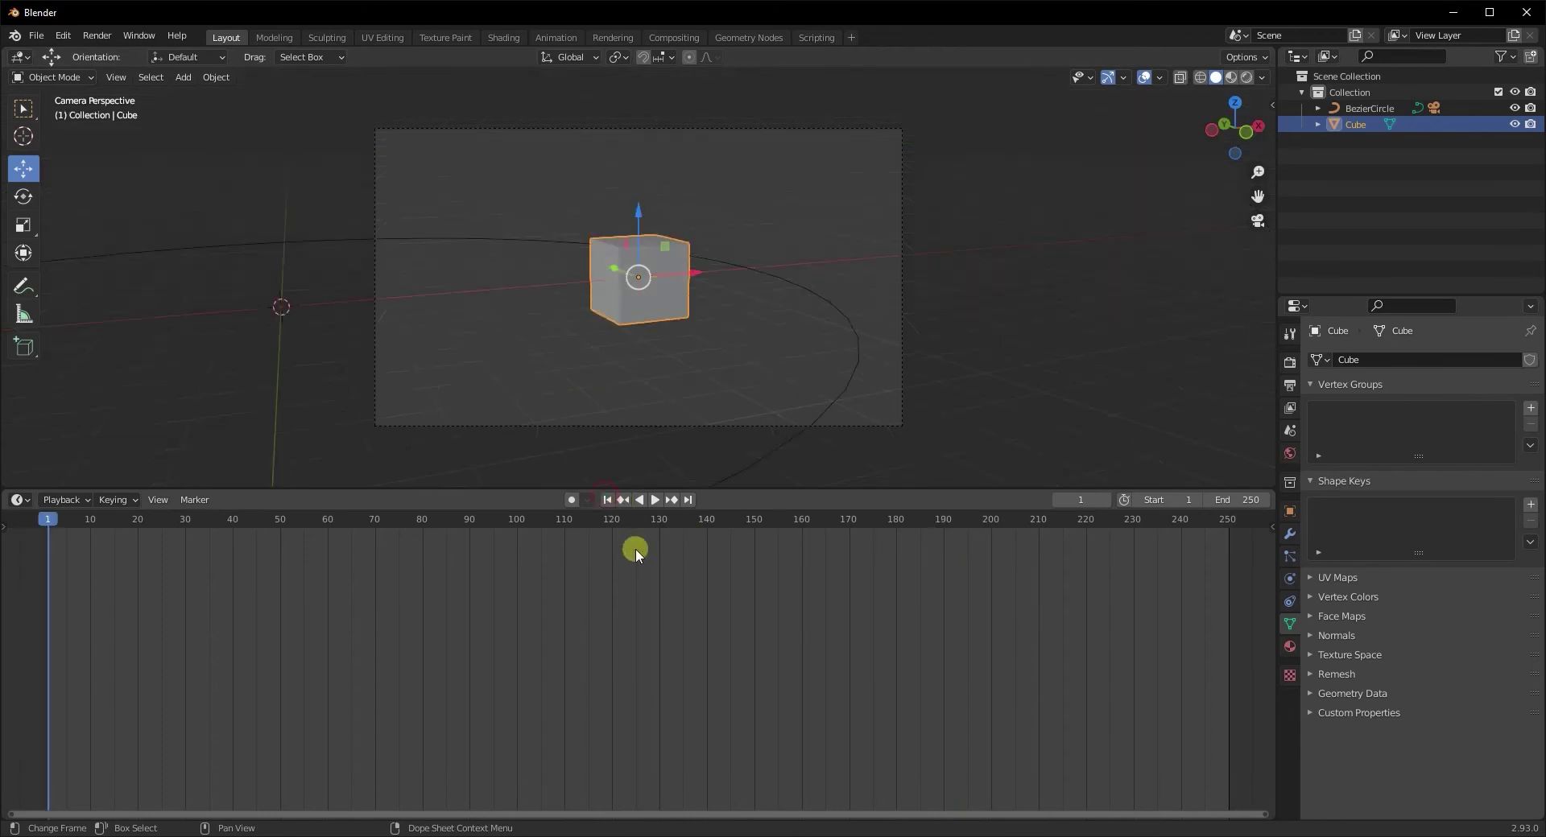
key("space")
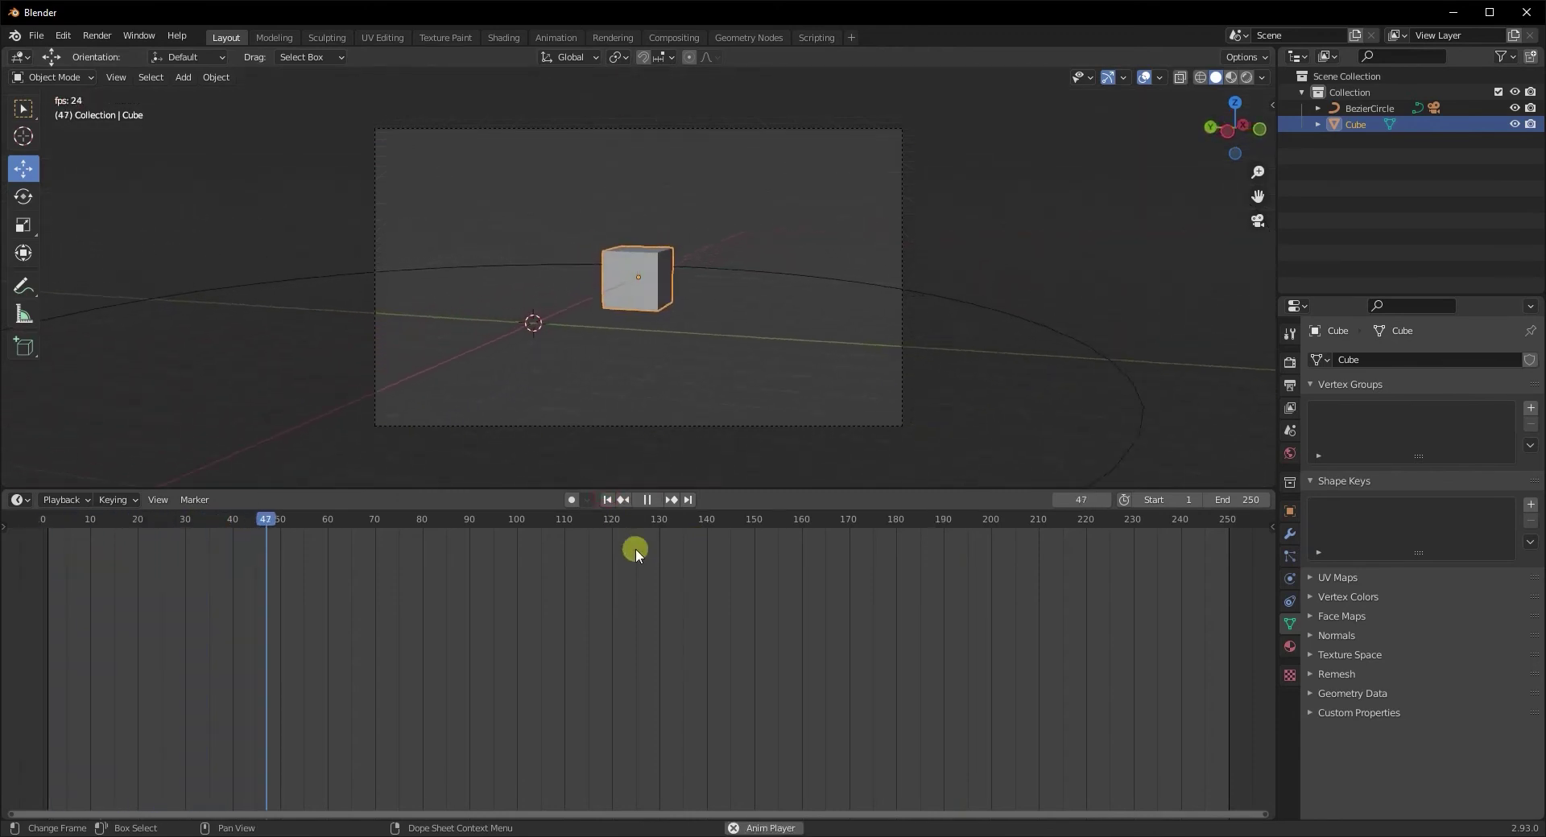